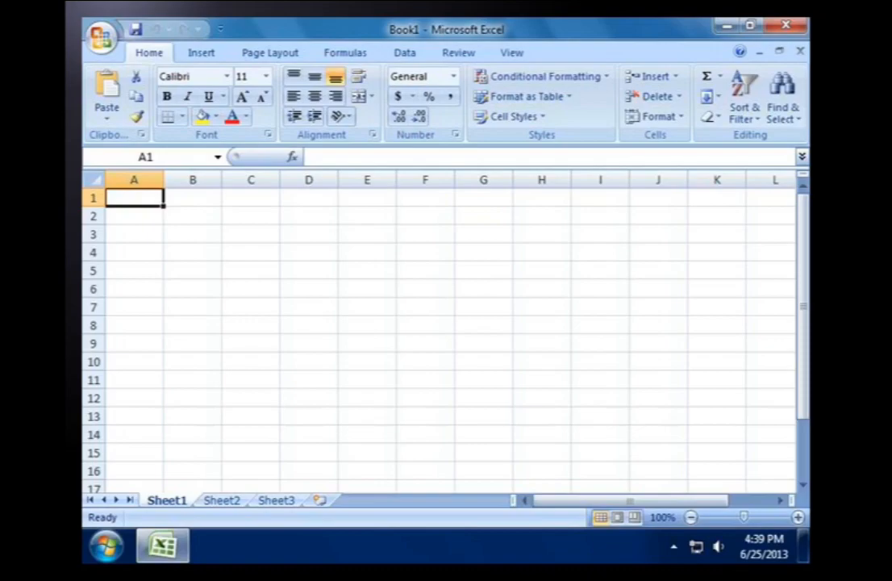
{"action": "left_click", "coordinate": [133, 270]}
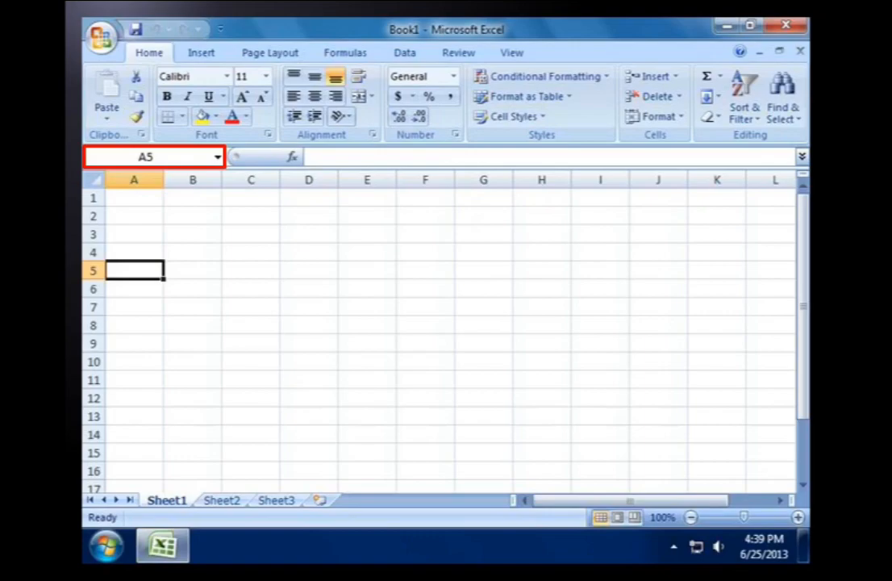
{"action": "left_click_drag", "start_coordinate": [134, 197], "coordinate": [134, 271]}
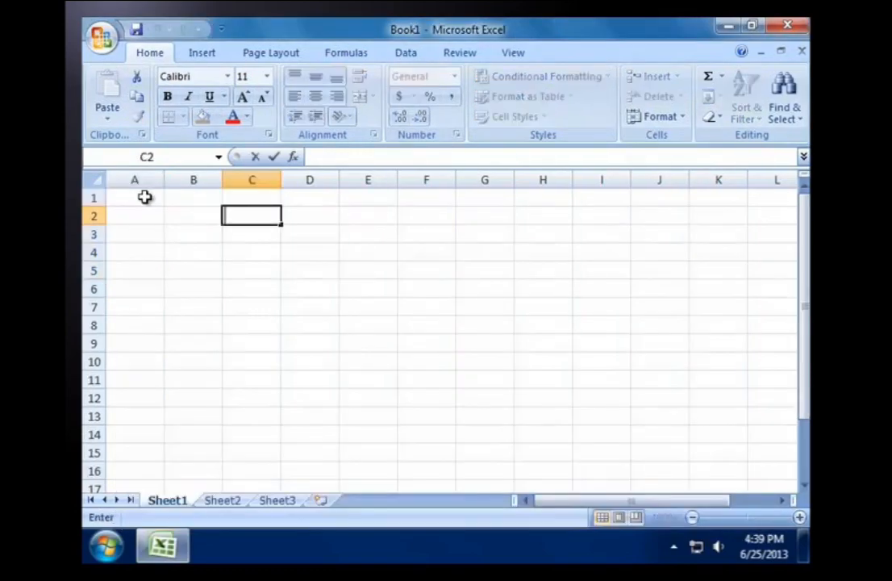
{"action": "left_click", "coordinate": [144, 197]}
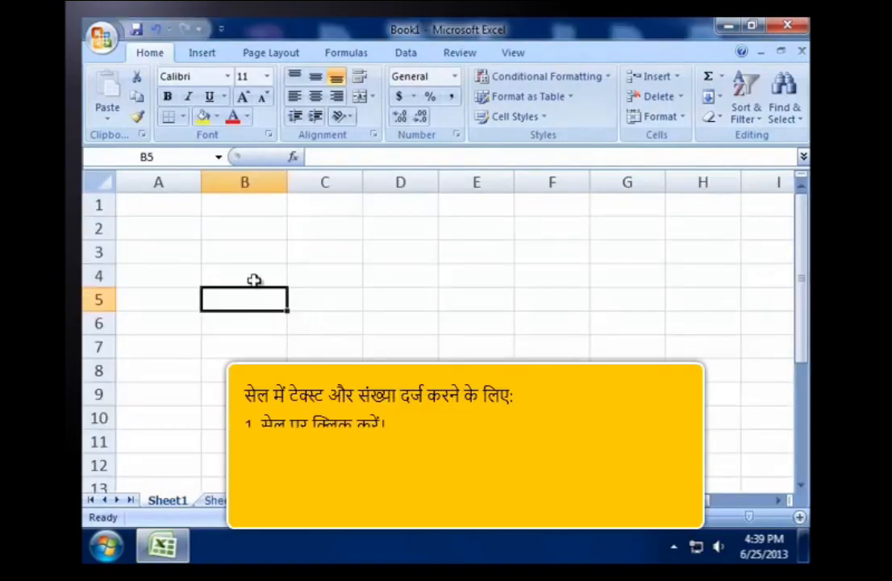
Step: Enter the number 2451 in cell A1
{"action": "left_click", "coordinate": [170, 197]}
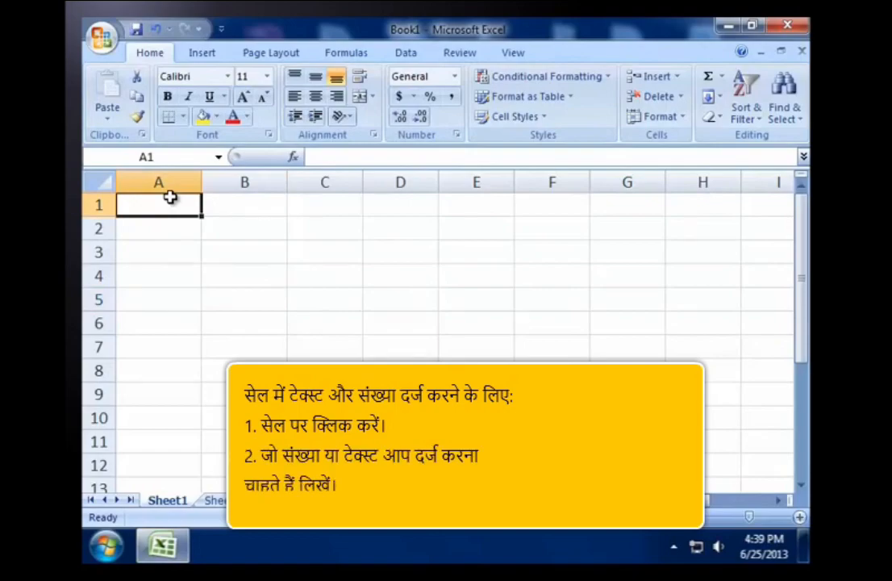
{"action": "type", "text": "2451"}
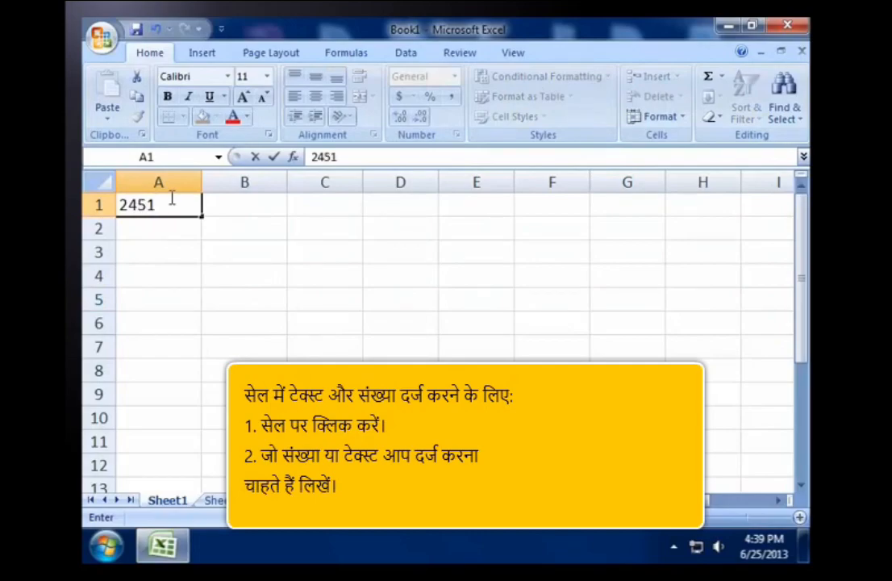
{"action": "key", "text": "Return"}
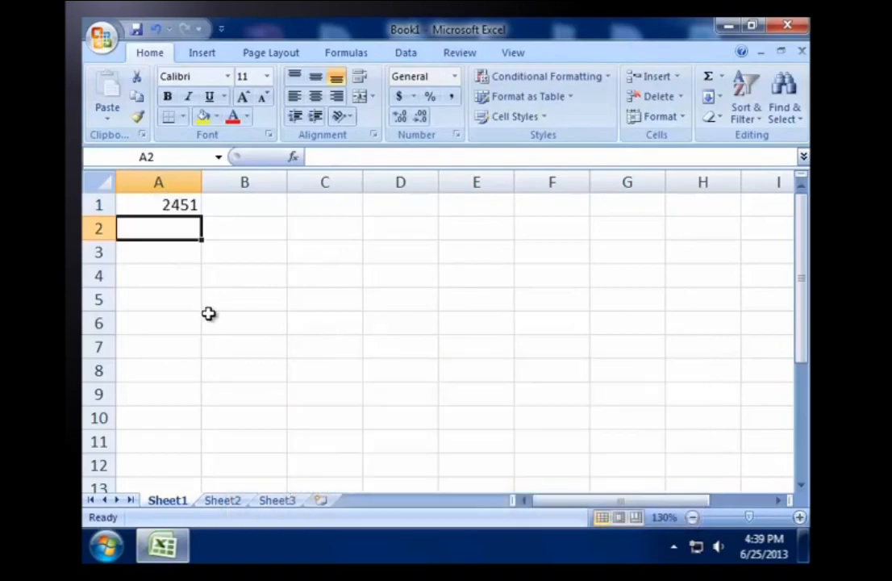
Step: Enter the date 6/25/2013 in cell B1
{"action": "left_click", "coordinate": [241, 203]}
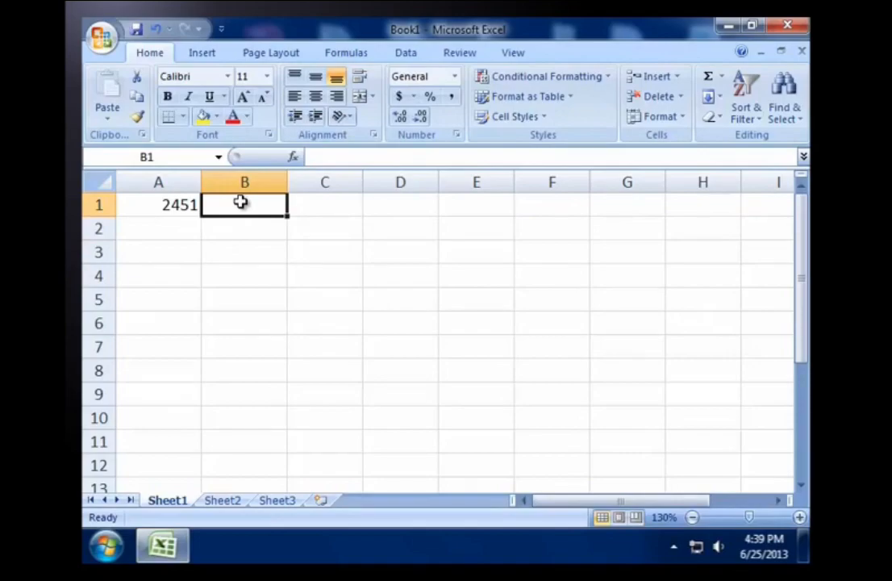
{"action": "type", "text": "6"}
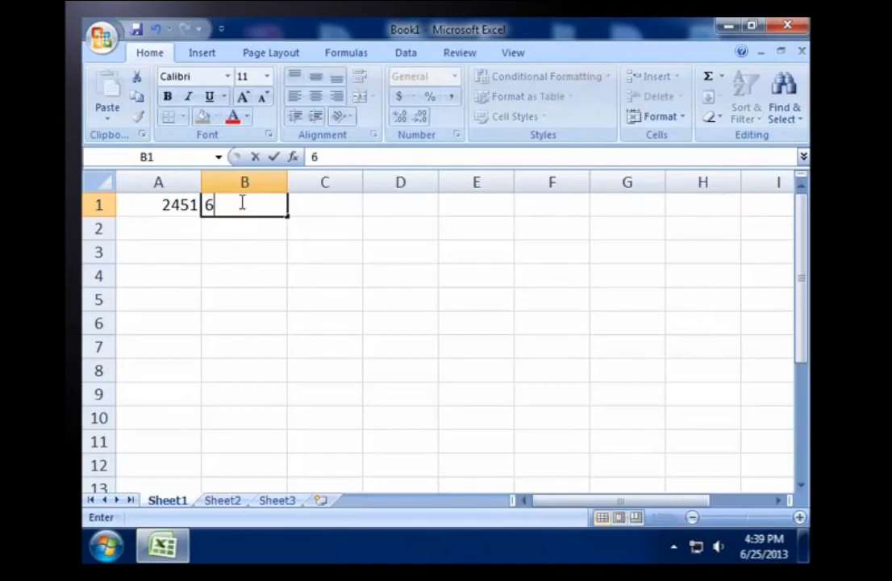
{"action": "type", "text": "/25"}
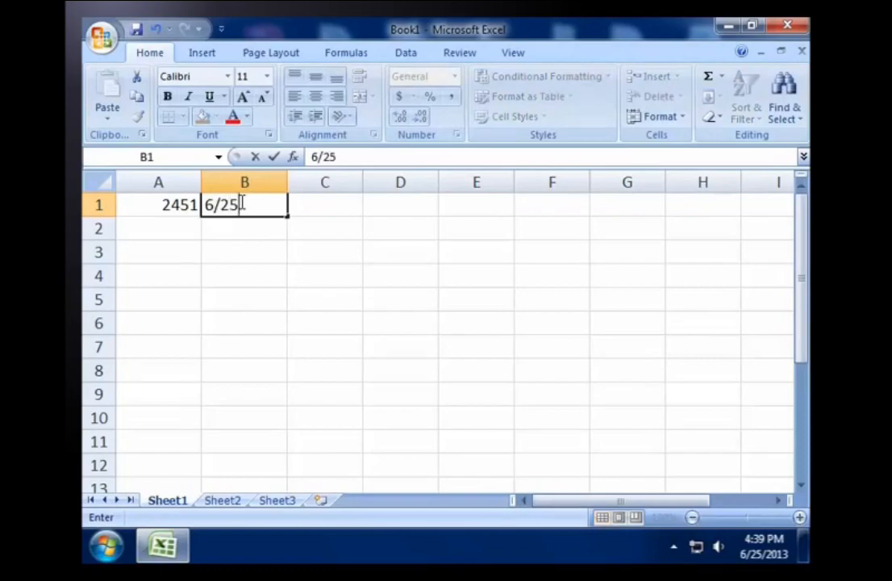
{"action": "type", "text": "/2013"}
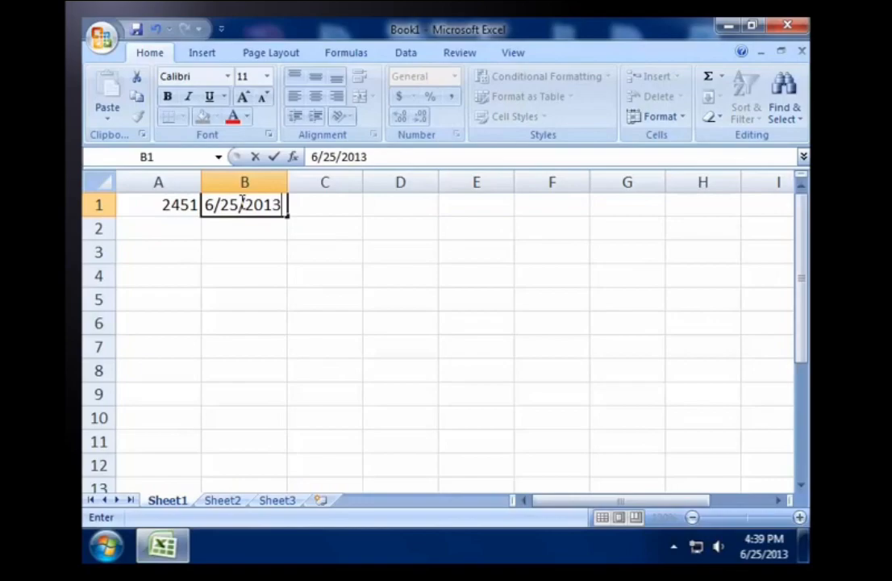
{"action": "key", "text": "Return"}
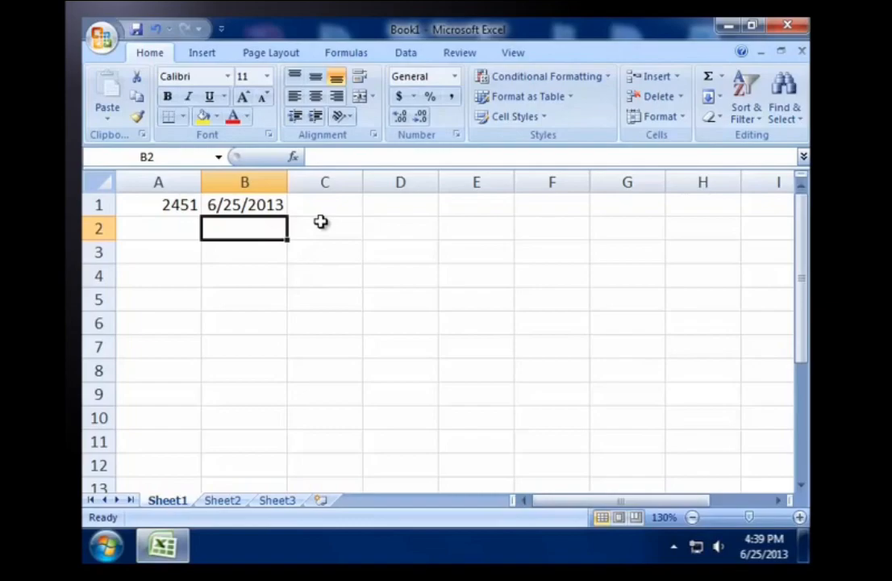
Step: Enter the time in cell C1 as 2:39 p
{"action": "left_click", "coordinate": [327, 205]}
{"action": "type", "text": "2"}
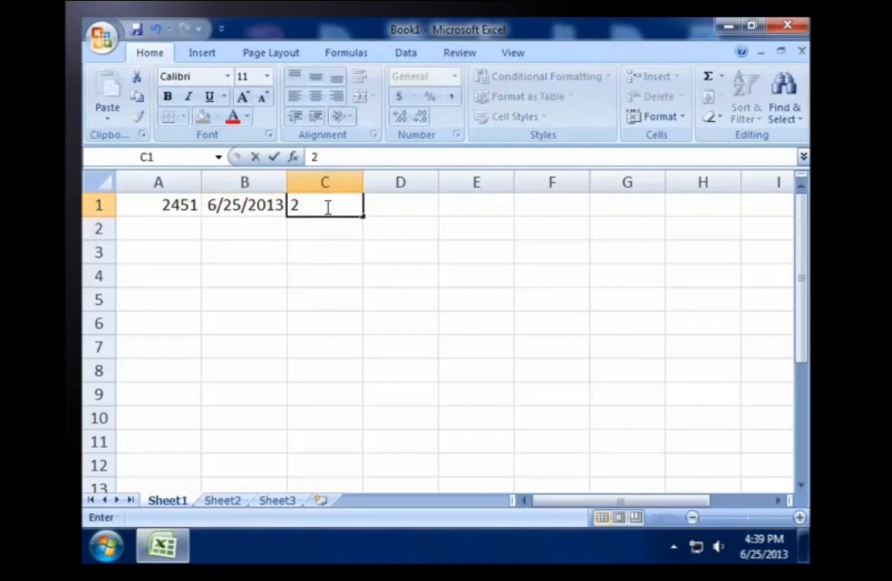
{"action": "type", "text": ":39 p"}
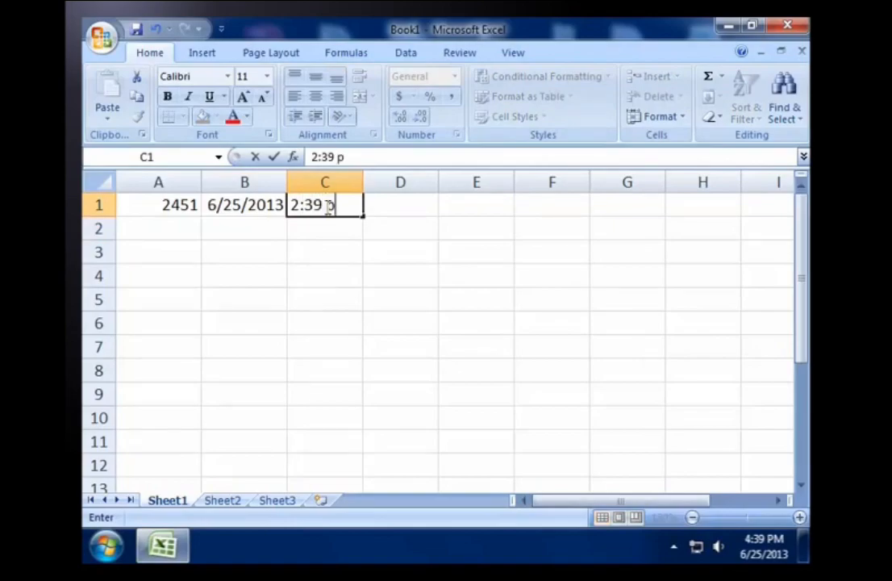
{"action": "key", "text": "Return"}
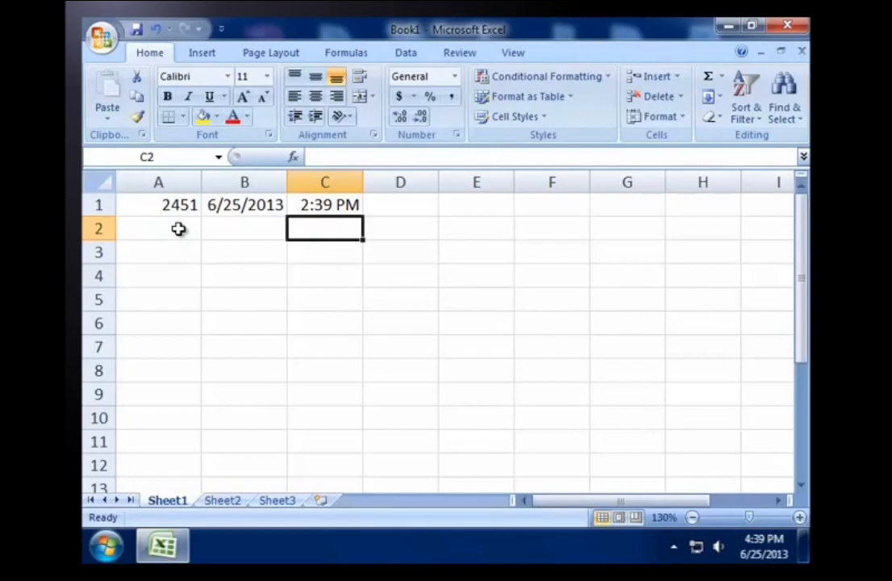
Step: Fill the whole range A2:A9 with the number 4527 in a single entry
{"action": "left_click_drag", "start_coordinate": [178, 228], "coordinate": [164, 389]}
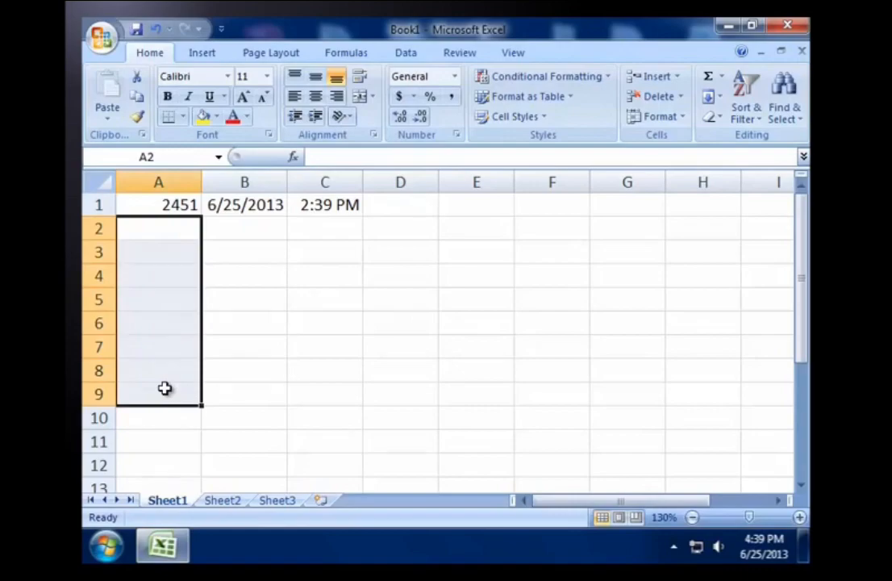
{"action": "type", "text": "4527"}
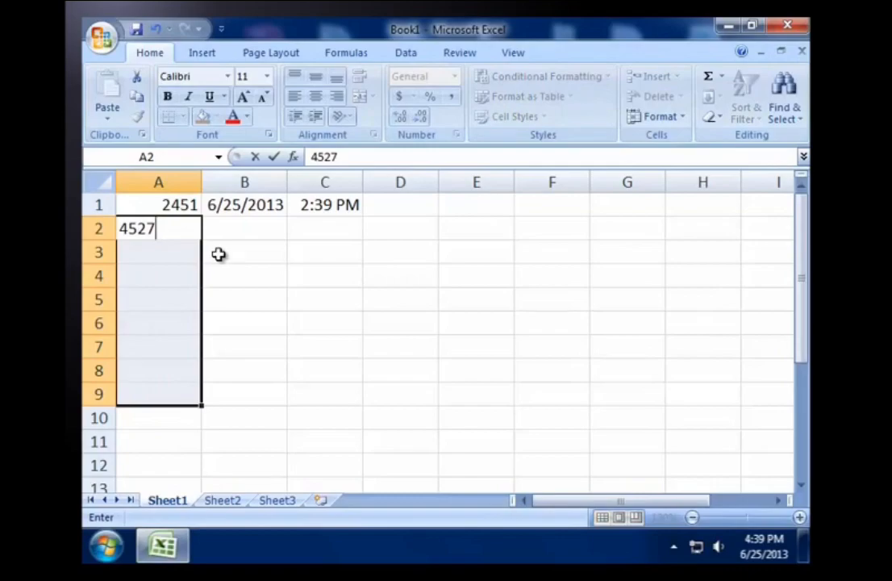
{"action": "key", "text": "ctrl+Return"}
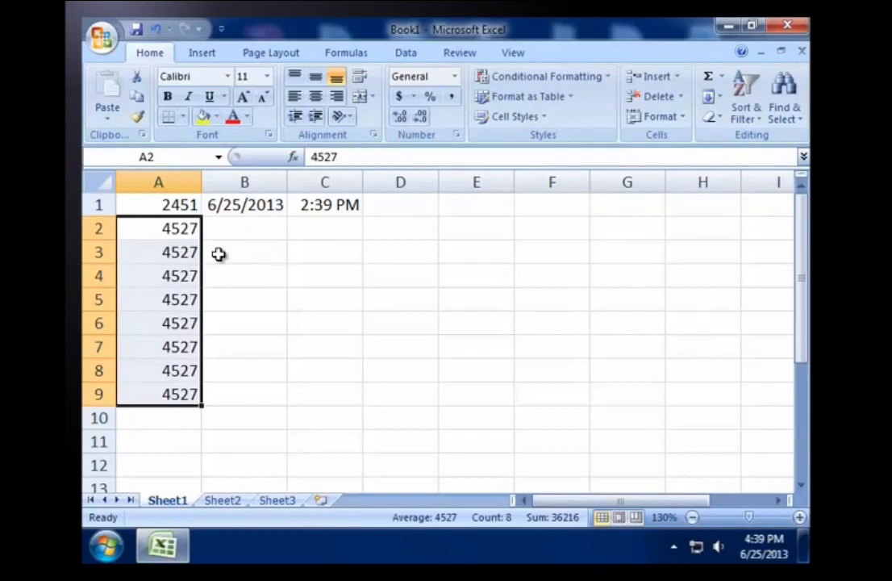
{"action": "left_click", "coordinate": [218, 401]}
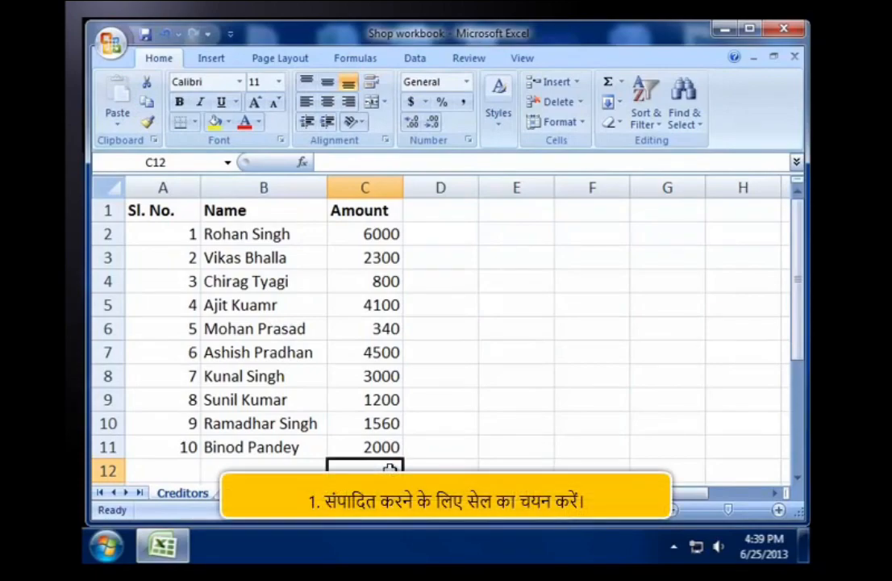
Step: Shorten the amount in cell C2 to 60 through the formula bar, and undo the edit
{"action": "left_click", "coordinate": [391, 234]}
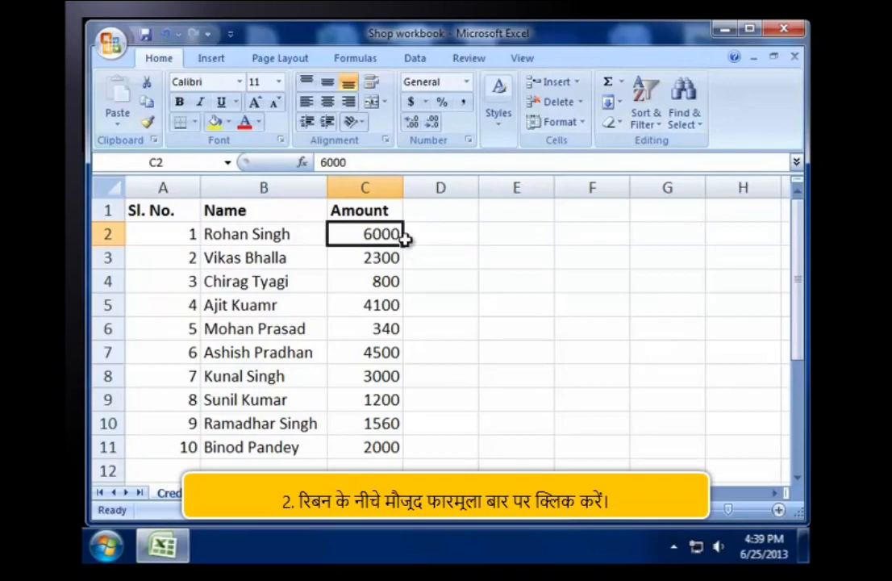
{"action": "left_click", "coordinate": [358, 159]}
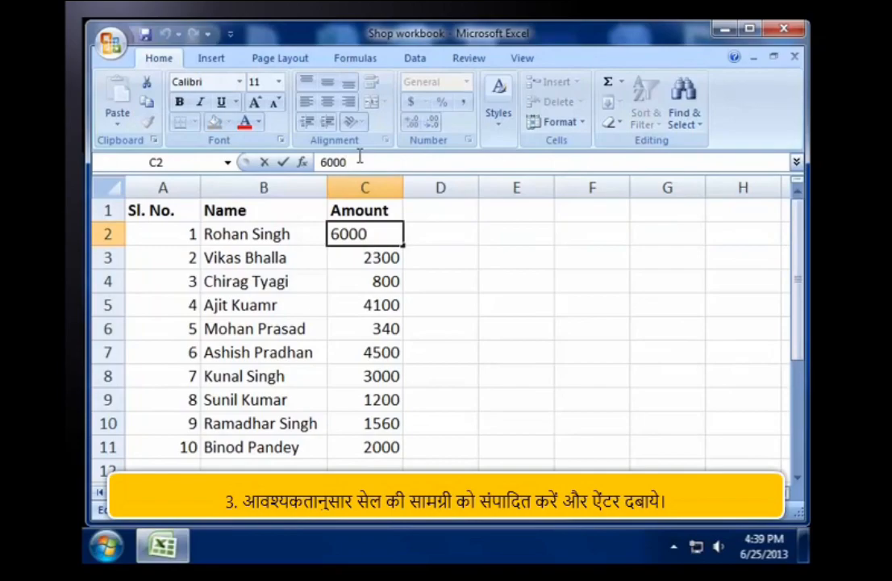
{"action": "key", "text": "BackSpace"}
{"action": "key", "text": "BackSpace"}
{"action": "key", "text": "Return"}
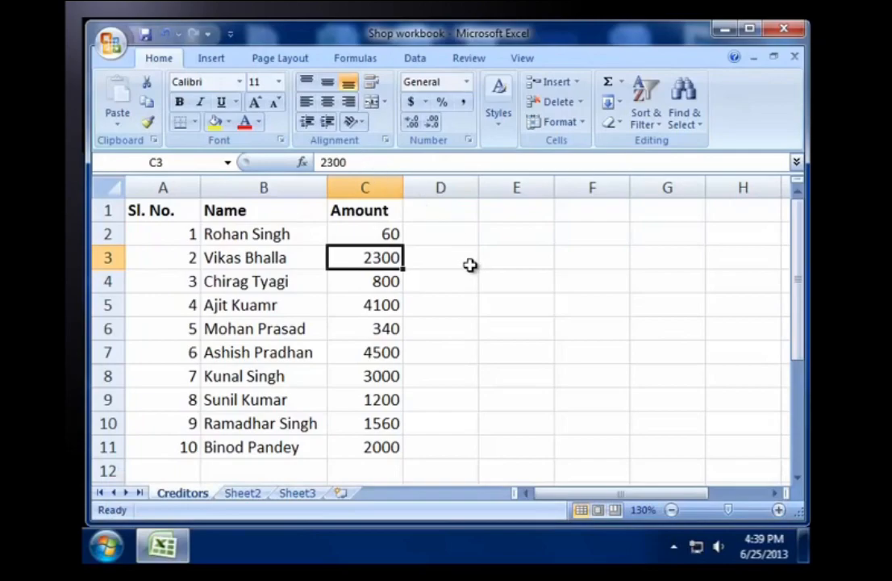
{"action": "key", "text": "ctrl+z"}
{"action": "left_click", "coordinate": [373, 470]}
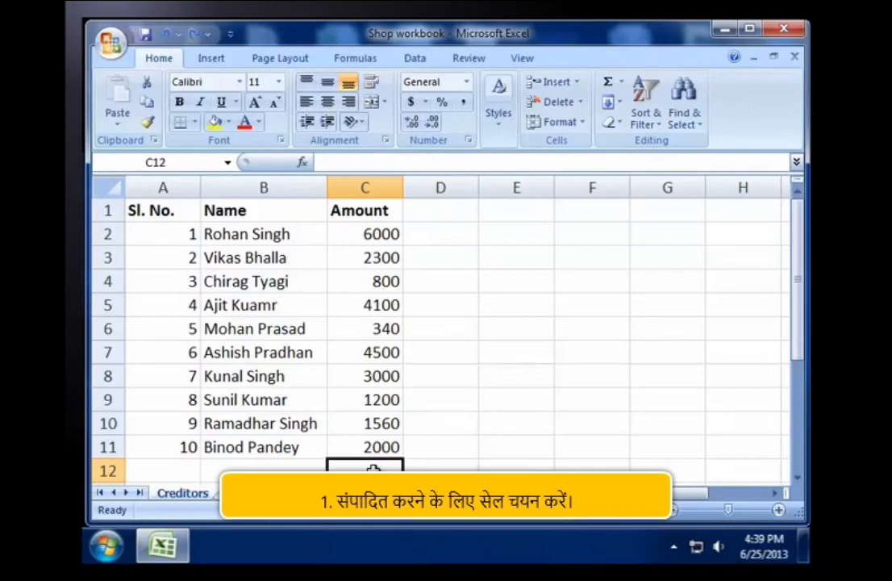
Step: Open the amount in cell C2 for editing directly in the cell, move the insertion point one character back, and accept the entry
{"action": "left_click", "coordinate": [386, 234]}
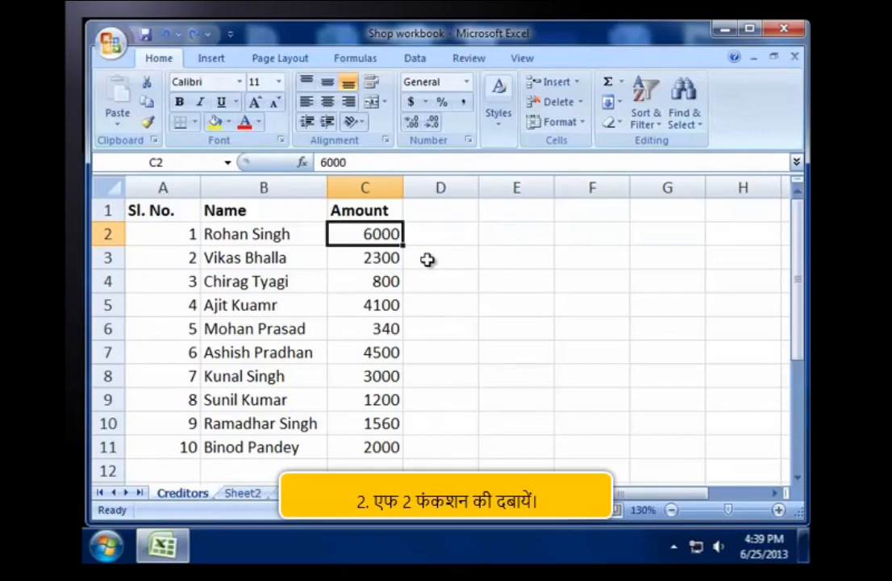
{"action": "key", "text": "F2"}
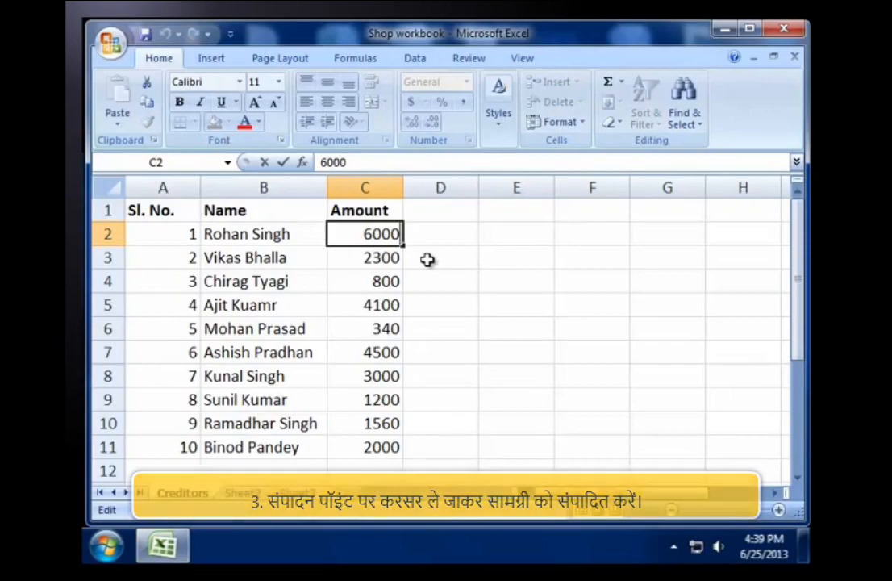
{"action": "key", "text": "Left"}
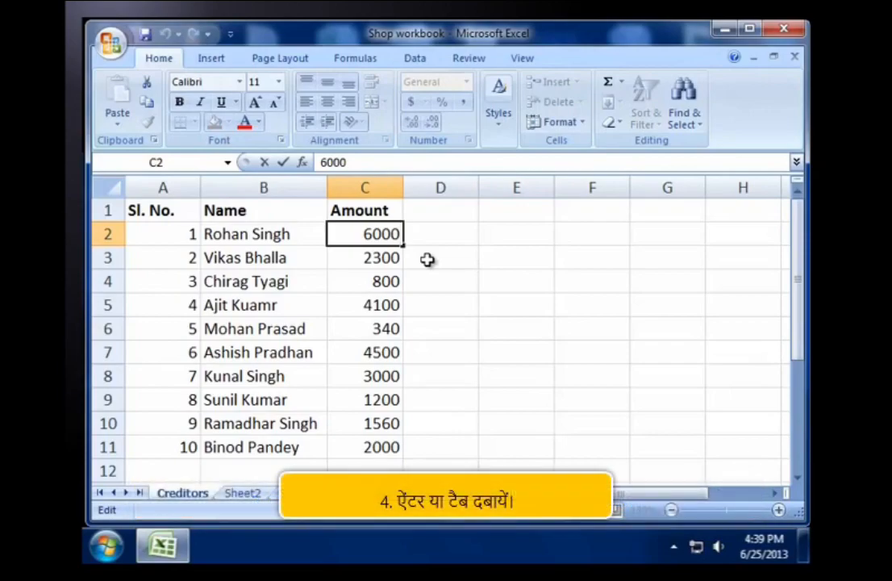
{"action": "key", "text": "Return"}
{"action": "left_click", "coordinate": [375, 467]}
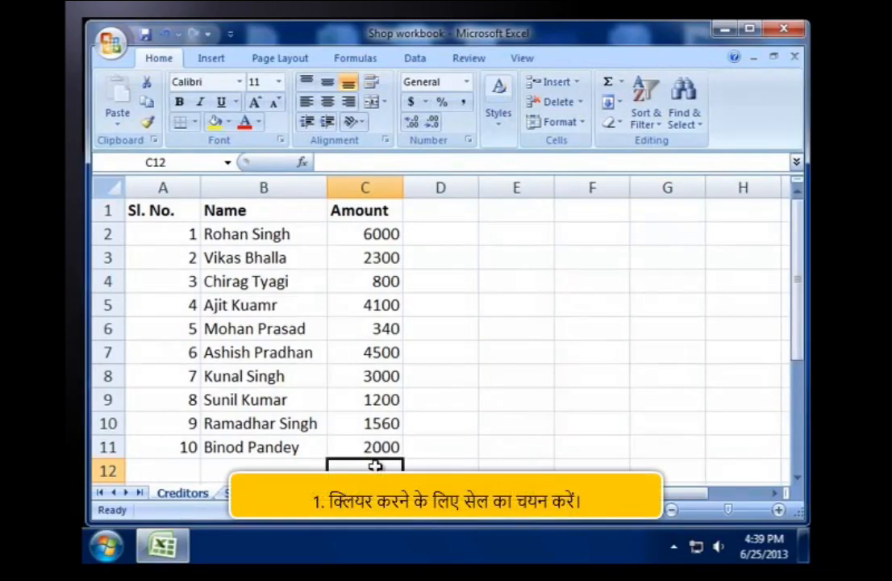
Step: Use Clear Contents on the amount in cell C2, and undo the clearing
{"action": "left_click", "coordinate": [377, 234]}
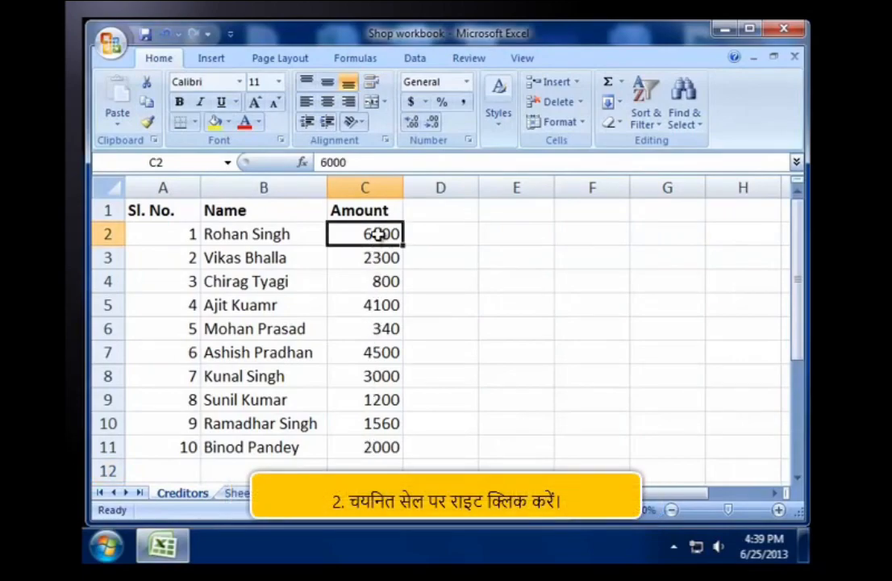
{"action": "right_click", "coordinate": [398, 236]}
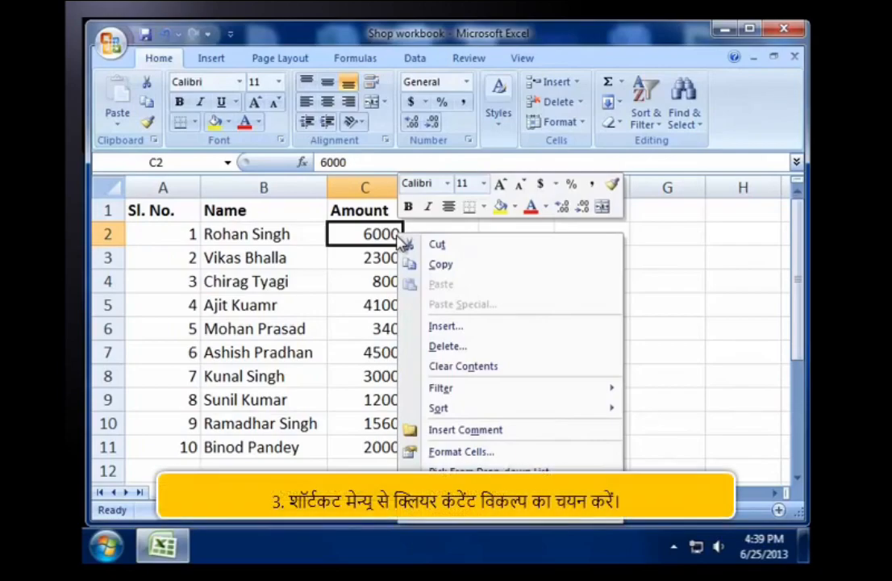
{"action": "left_click", "coordinate": [479, 366]}
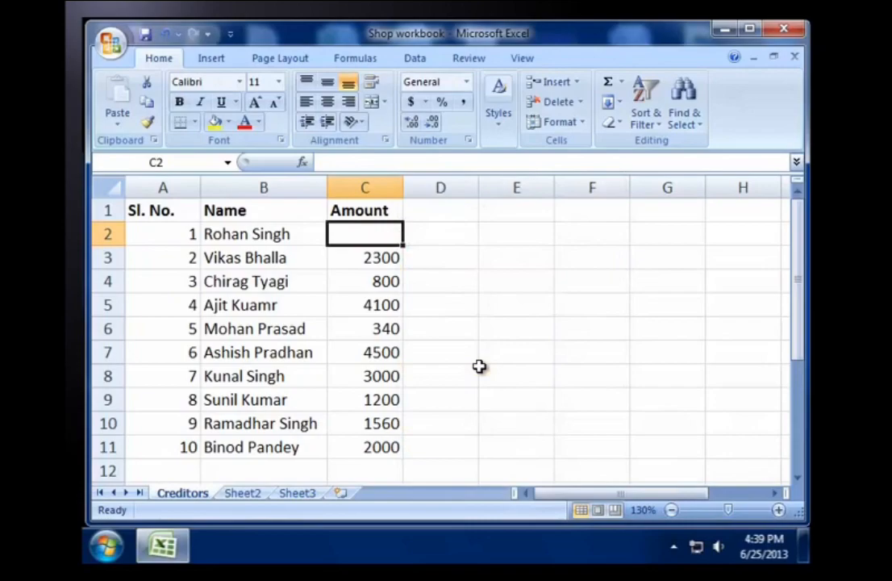
{"action": "key", "text": "ctrl+z"}
{"action": "left_click", "coordinate": [384, 471]}
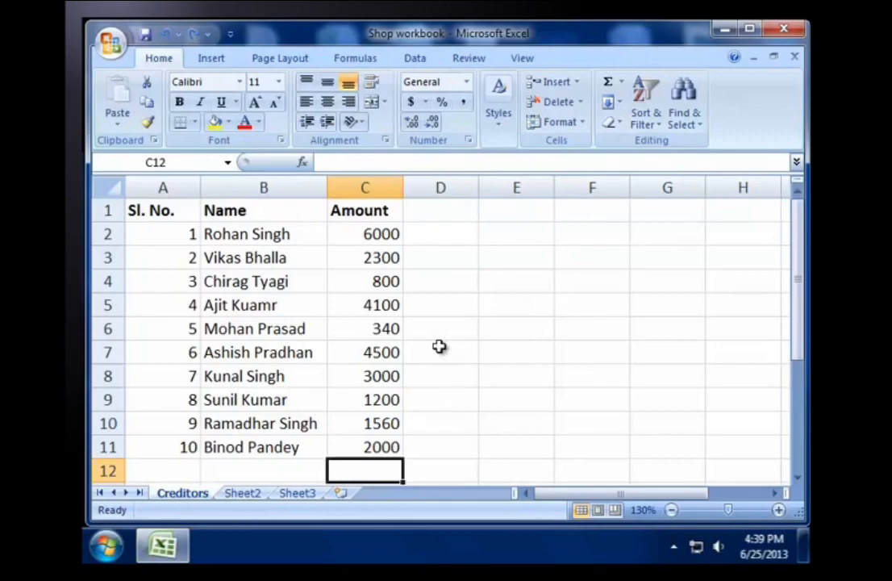
Step: Delete the amount in cell C2 directly, and undo the deletion
{"action": "left_click", "coordinate": [394, 234]}
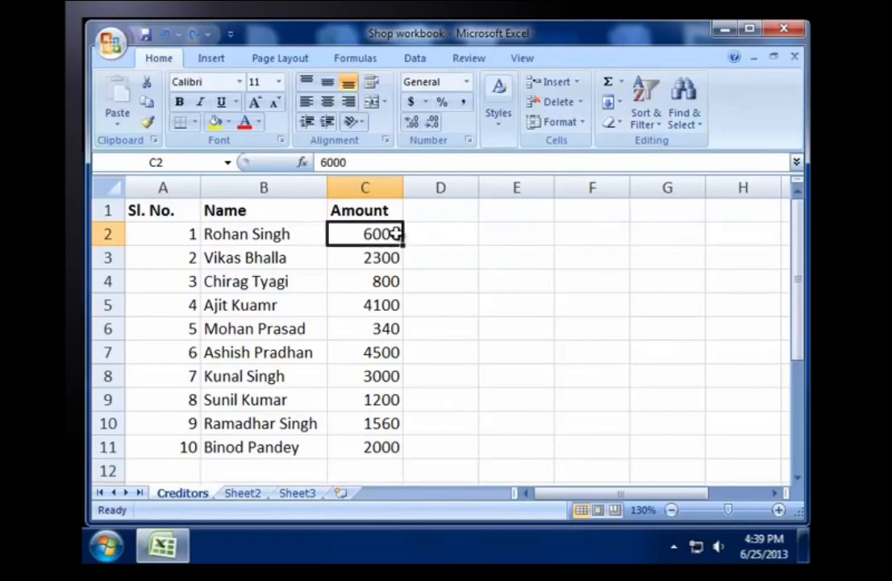
{"action": "key", "text": "Delete"}
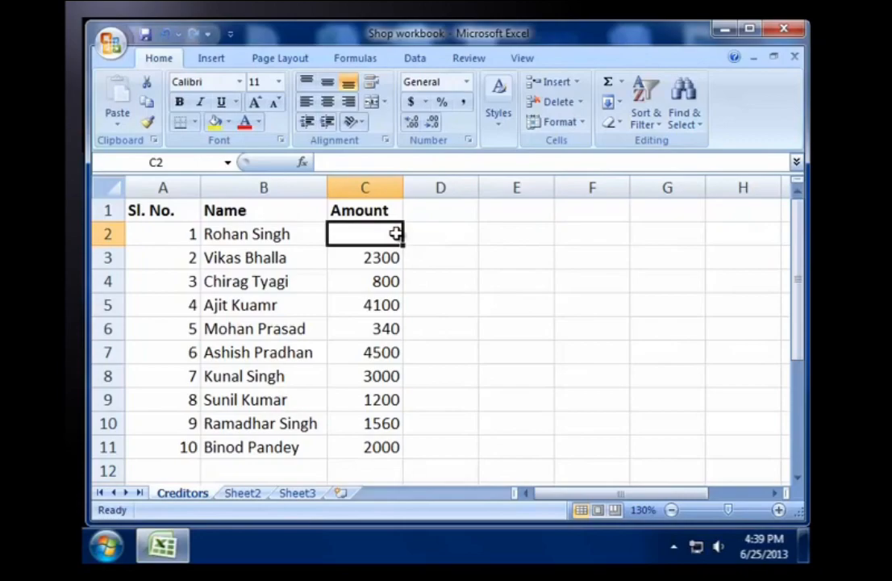
{"action": "key", "text": "ctrl+z"}
{"action": "left_click", "coordinate": [396, 474]}
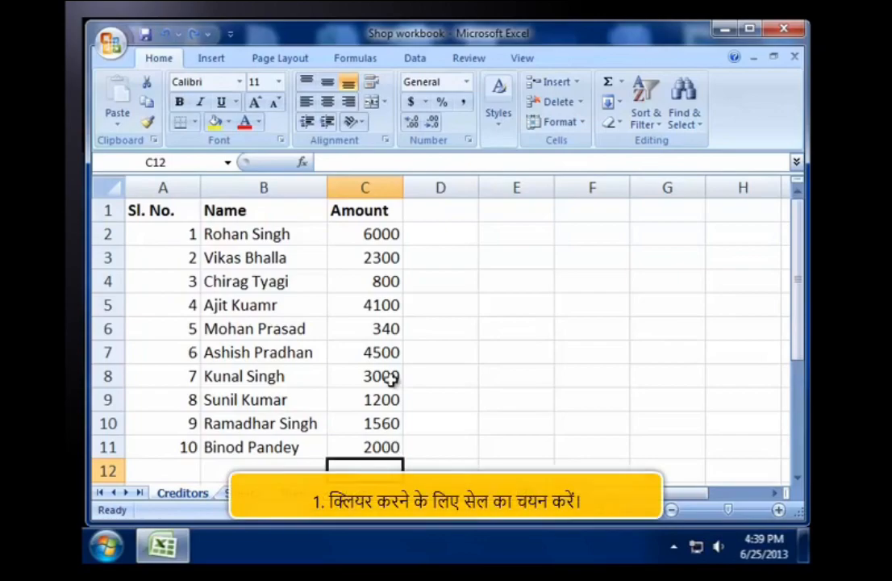
Step: Open the Clear options for the amount in cell C2, and return to the empty cell C12
{"action": "left_click", "coordinate": [385, 235]}
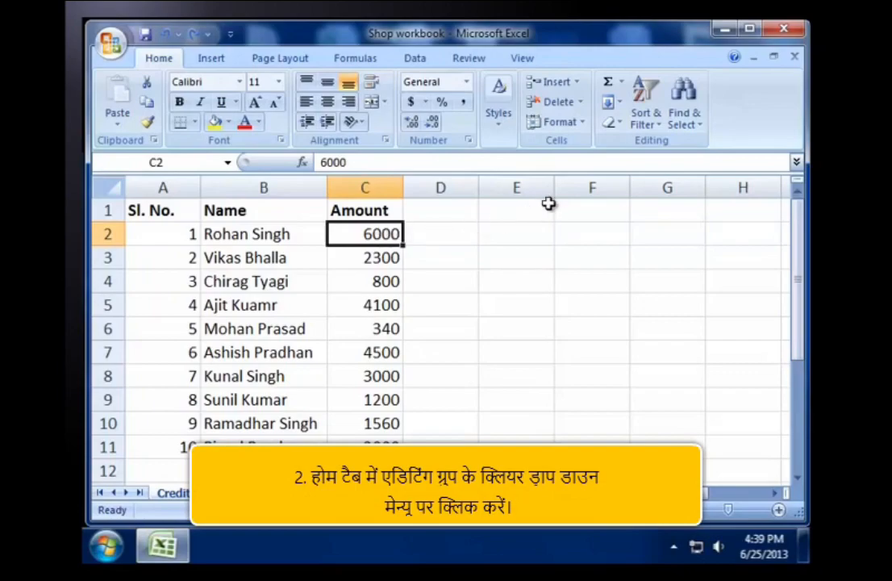
{"action": "left_click", "coordinate": [619, 124]}
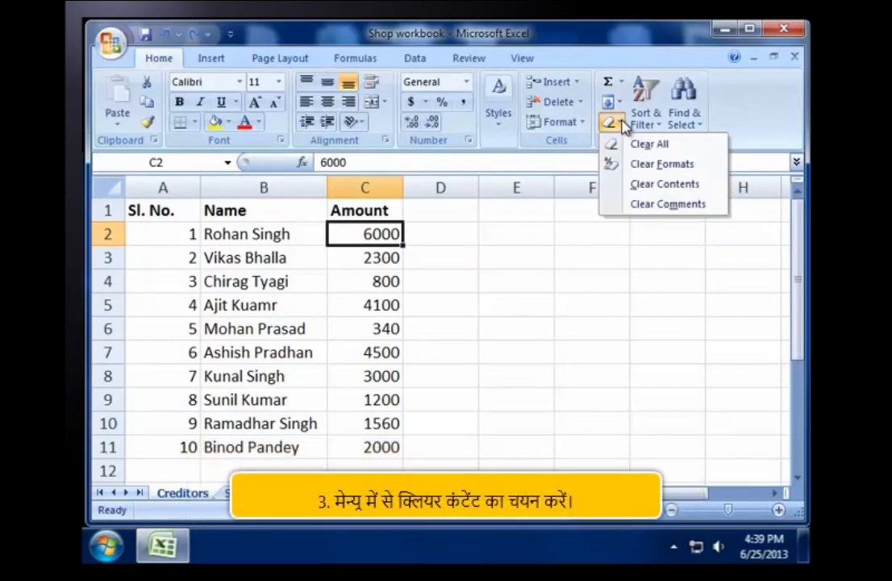
{"action": "left_click", "coordinate": [374, 467]}
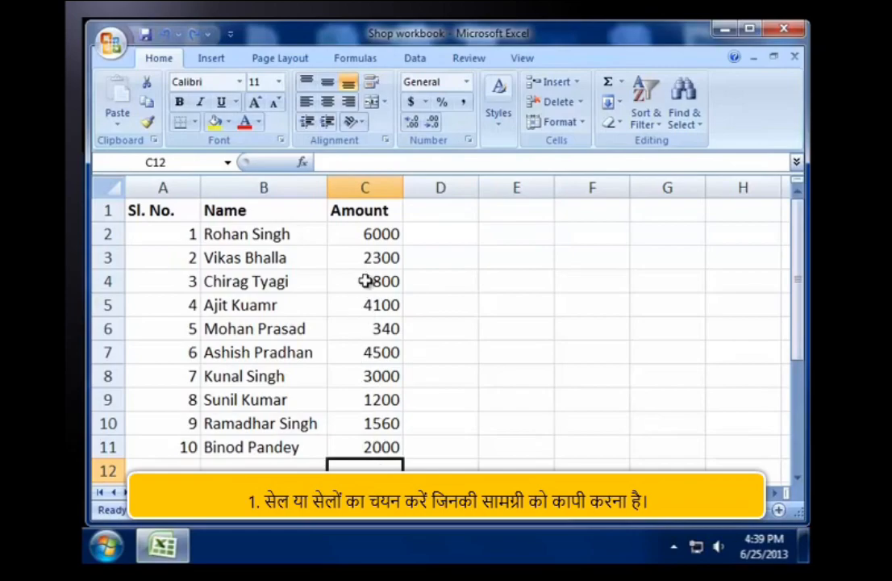
Step: Copy the Amount range C1:C11, paste it into D1:D11, and undo the paste
{"action": "left_click_drag", "start_coordinate": [380, 213], "coordinate": [388, 246]}
{"action": "left_click_drag", "start_coordinate": [382, 402], "coordinate": [390, 445]}
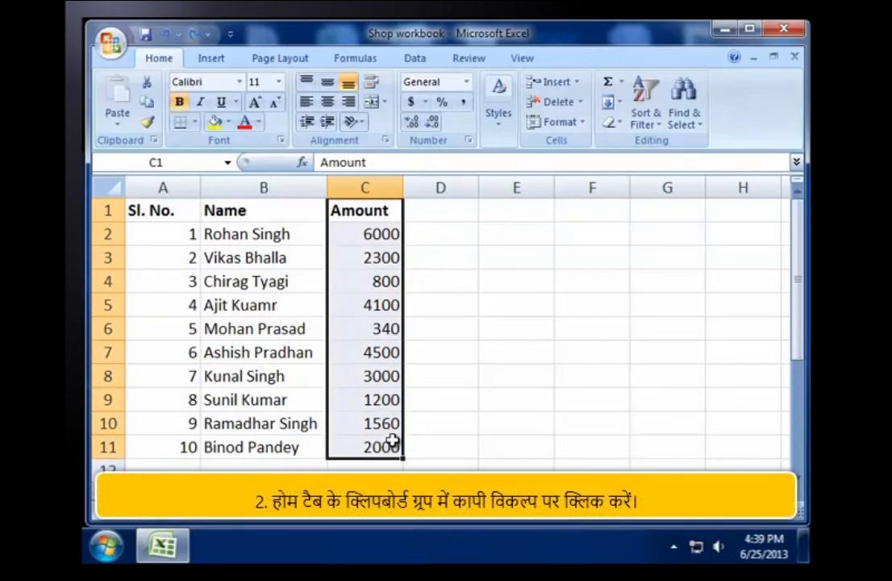
{"action": "left_click", "coordinate": [150, 102]}
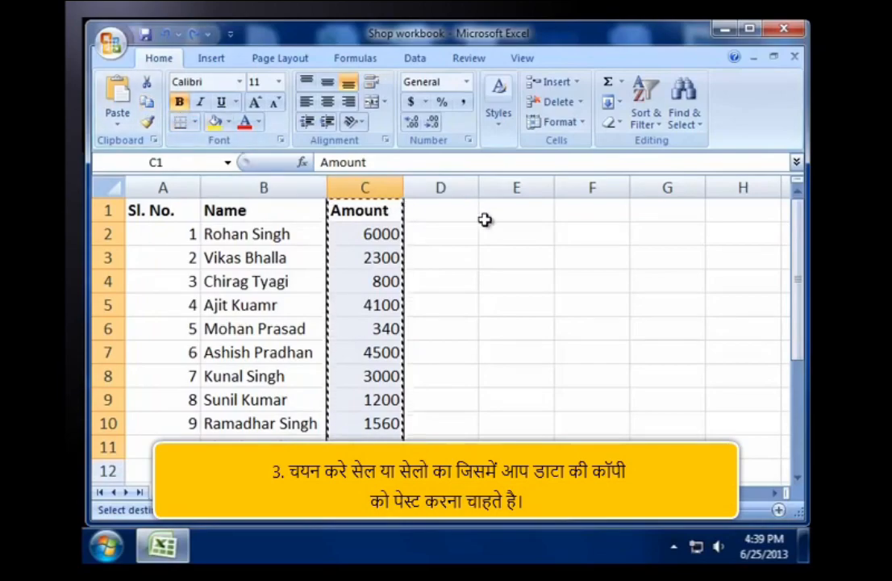
{"action": "left_click_drag", "start_coordinate": [474, 215], "coordinate": [446, 442]}
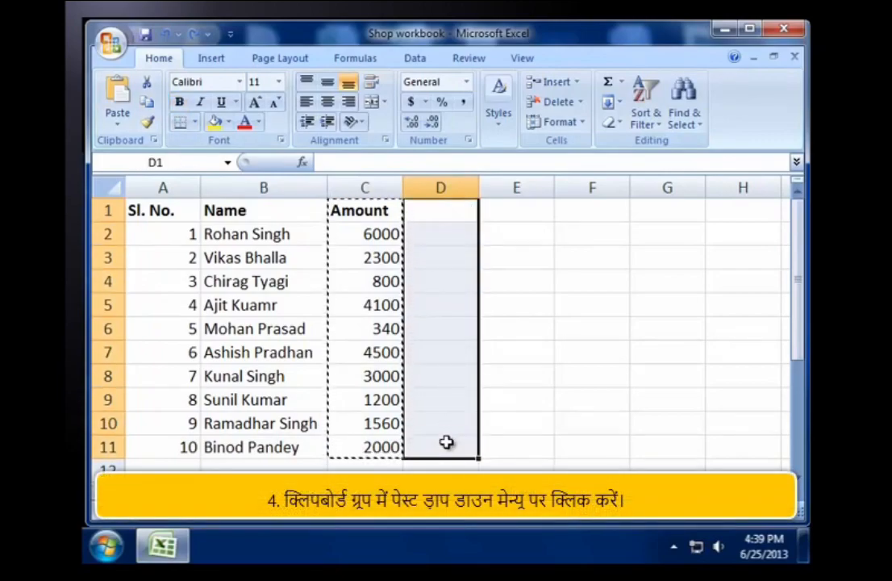
{"action": "left_click", "coordinate": [116, 125]}
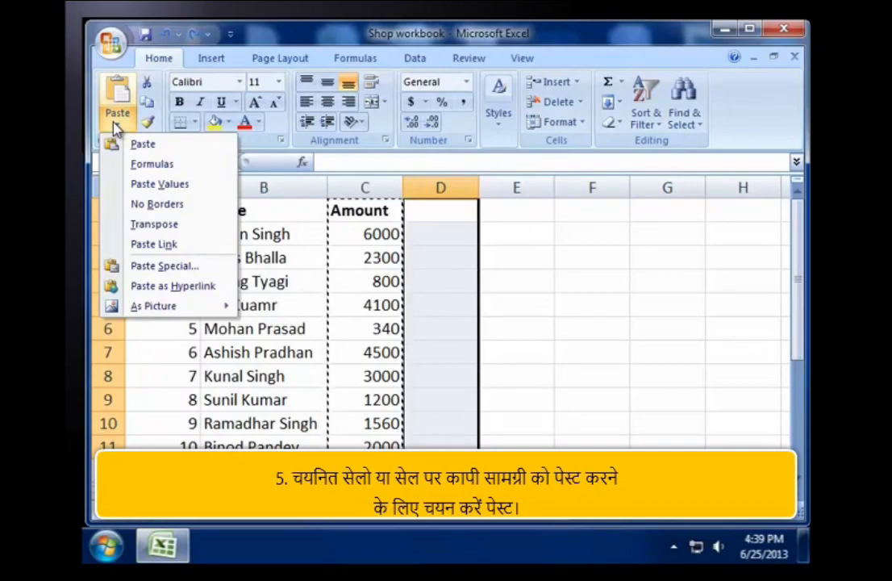
{"action": "left_click", "coordinate": [144, 145]}
{"action": "left_click", "coordinate": [394, 471]}
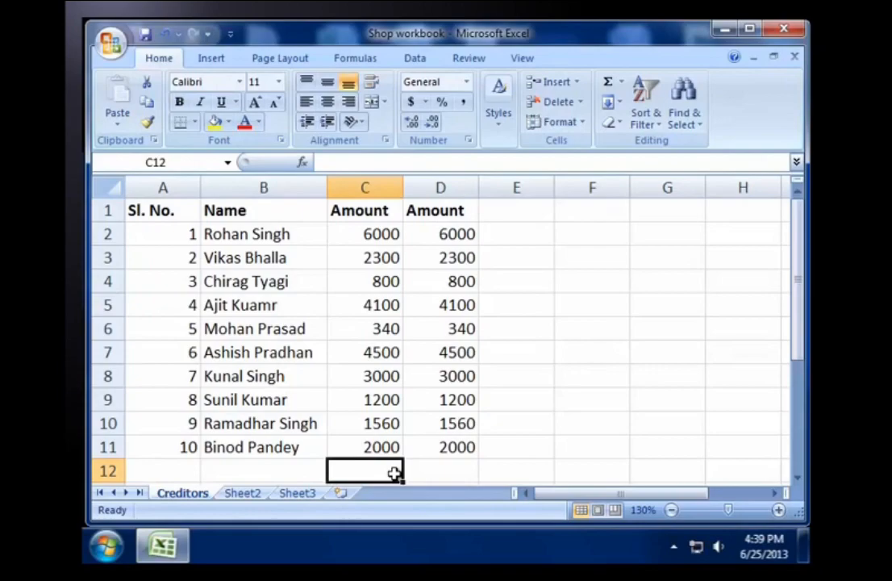
{"action": "key", "text": "ctrl+z"}
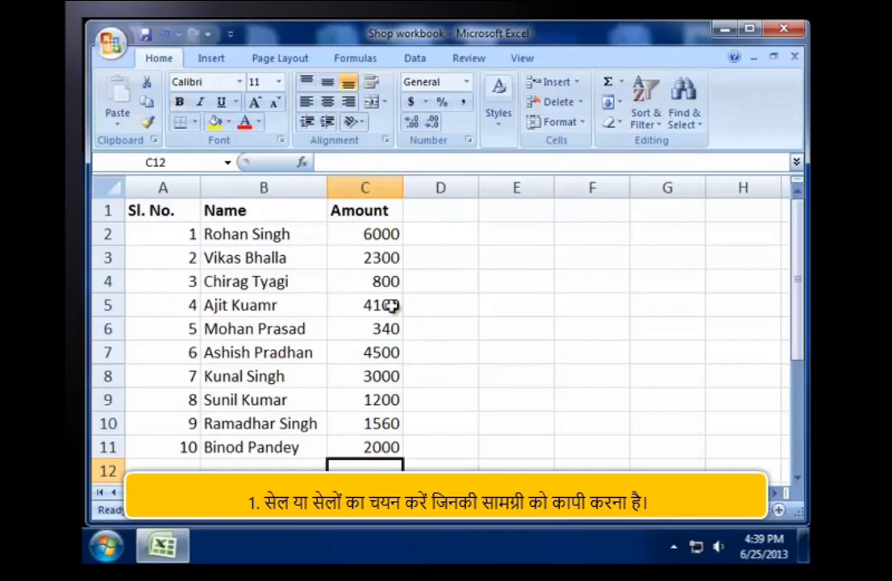
Step: Duplicate the Amount range C1:C11 into D1:D11 once more, end the copy mode, and delete the pasted contents
{"action": "left_click_drag", "start_coordinate": [388, 208], "coordinate": [399, 445]}
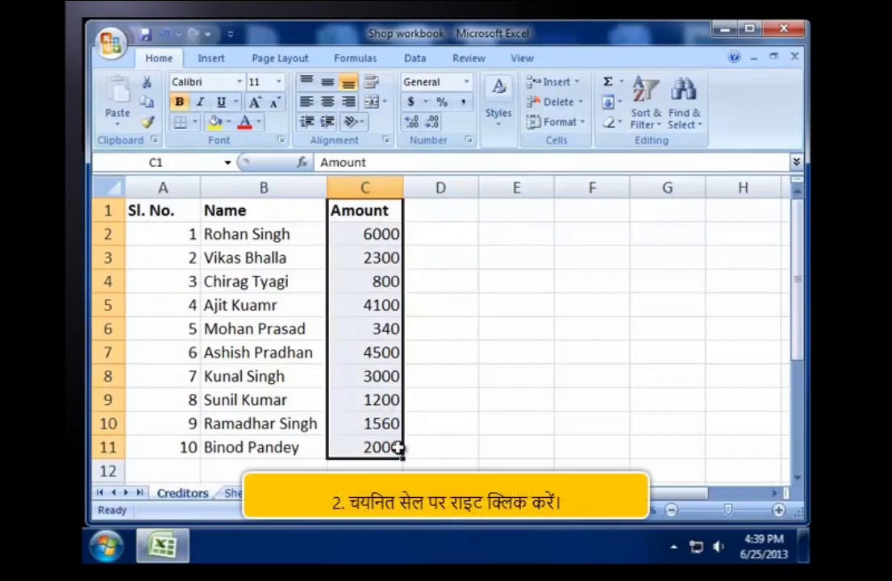
{"action": "right_click", "coordinate": [399, 448]}
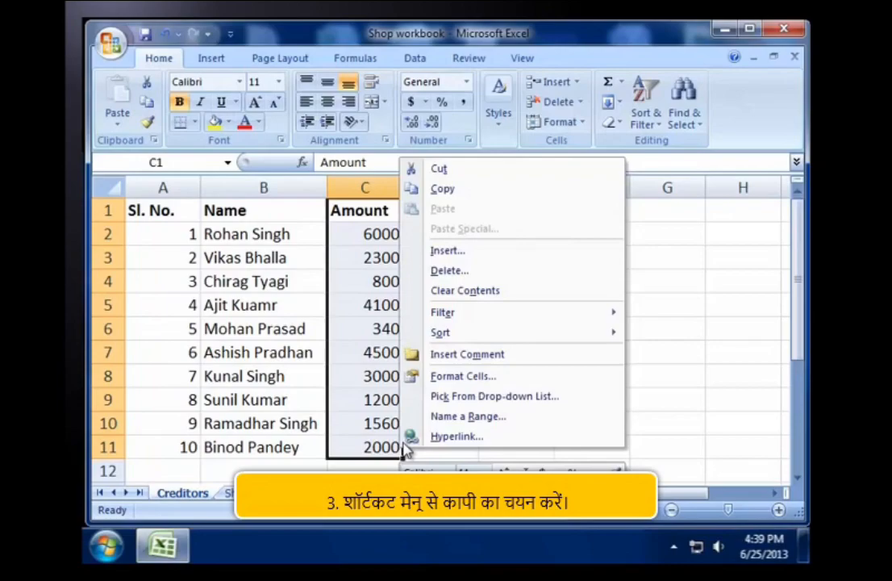
{"action": "left_click", "coordinate": [475, 189]}
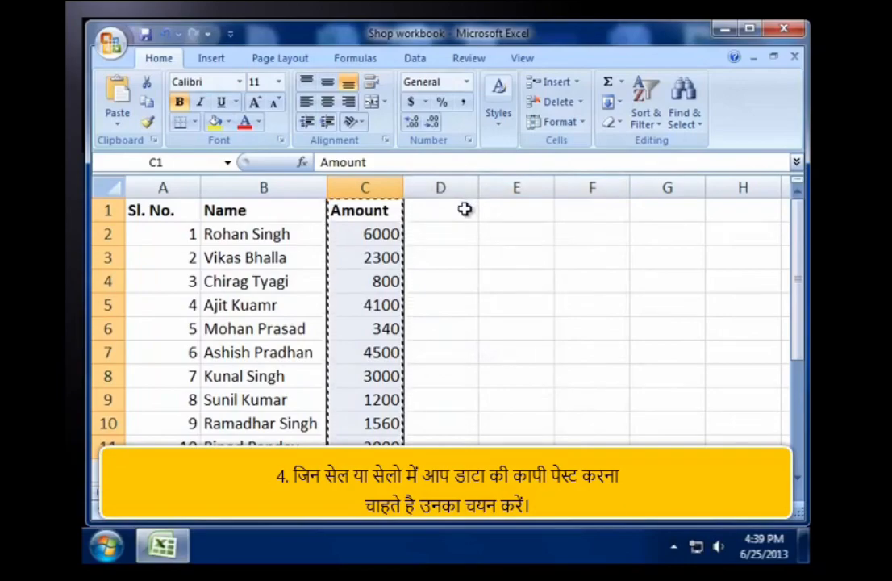
{"action": "left_click_drag", "start_coordinate": [464, 207], "coordinate": [462, 444]}
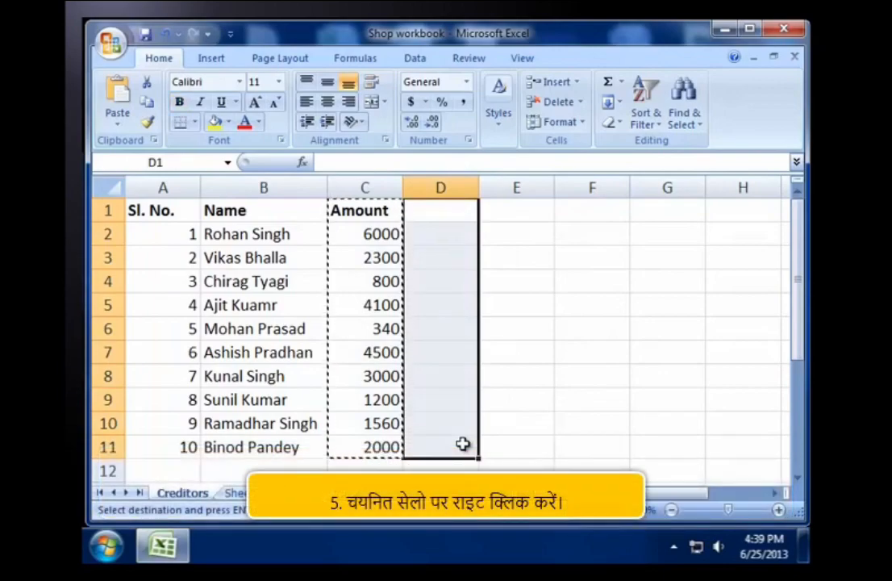
{"action": "right_click", "coordinate": [474, 211]}
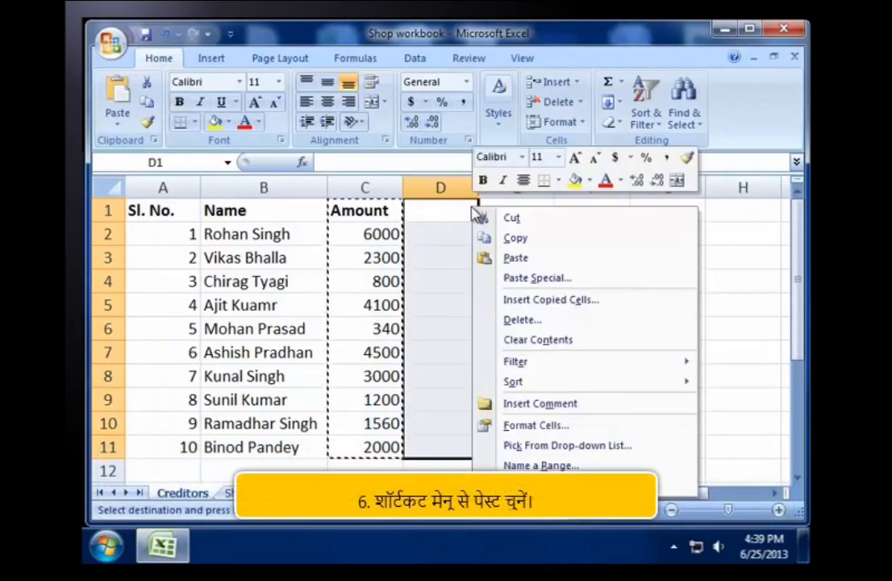
{"action": "left_click", "coordinate": [528, 259]}
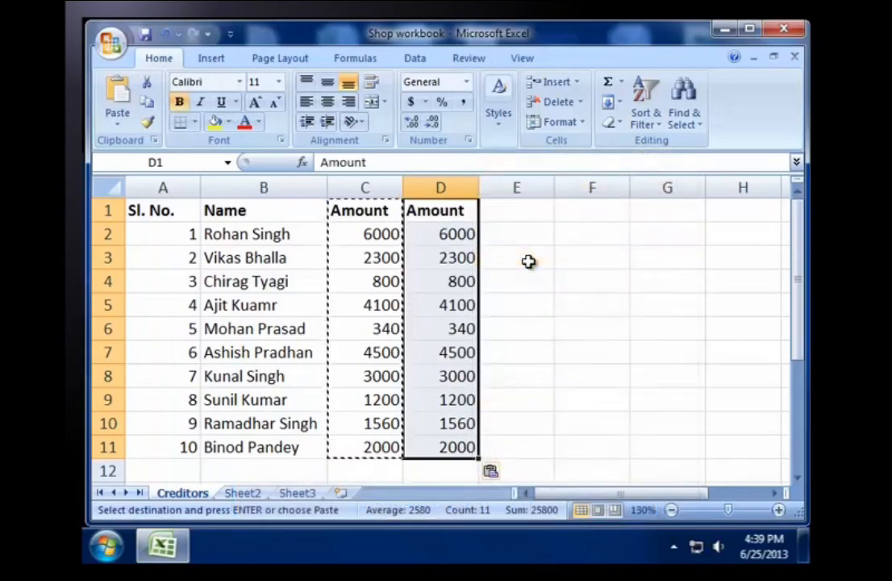
{"action": "key", "text": "Escape"}
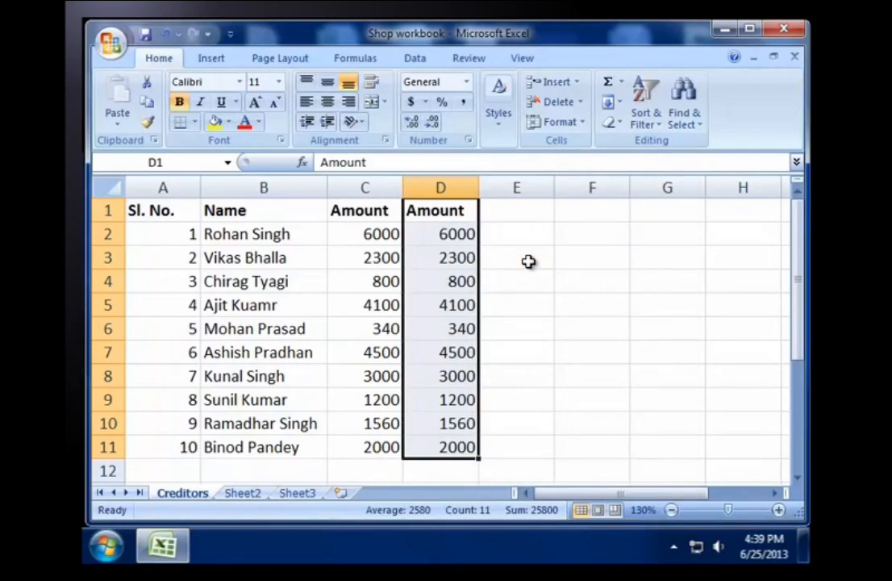
{"action": "key", "text": "Delete"}
{"action": "left_click", "coordinate": [375, 478]}
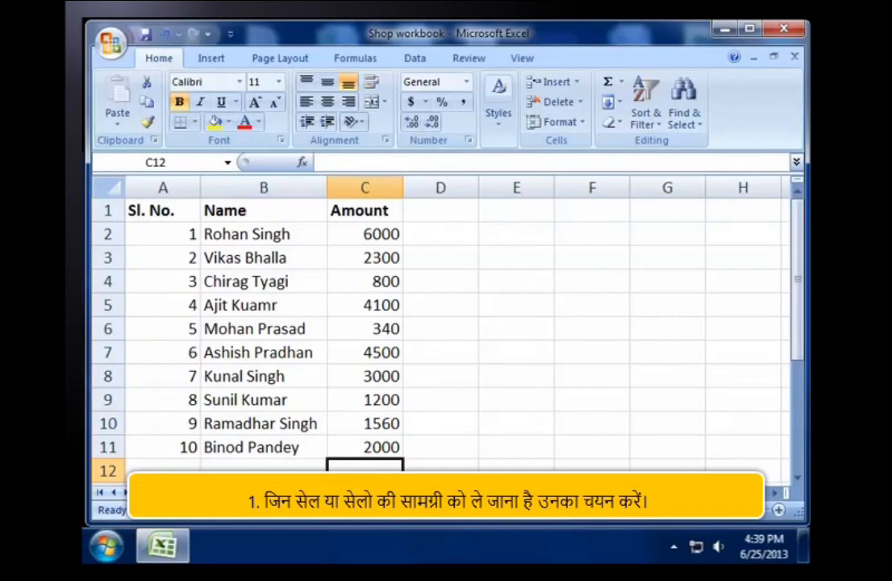
Step: Move the Amount range C1:C11 to D1:D11 by cutting and pasting it
{"action": "left_click_drag", "start_coordinate": [363, 209], "coordinate": [376, 443]}
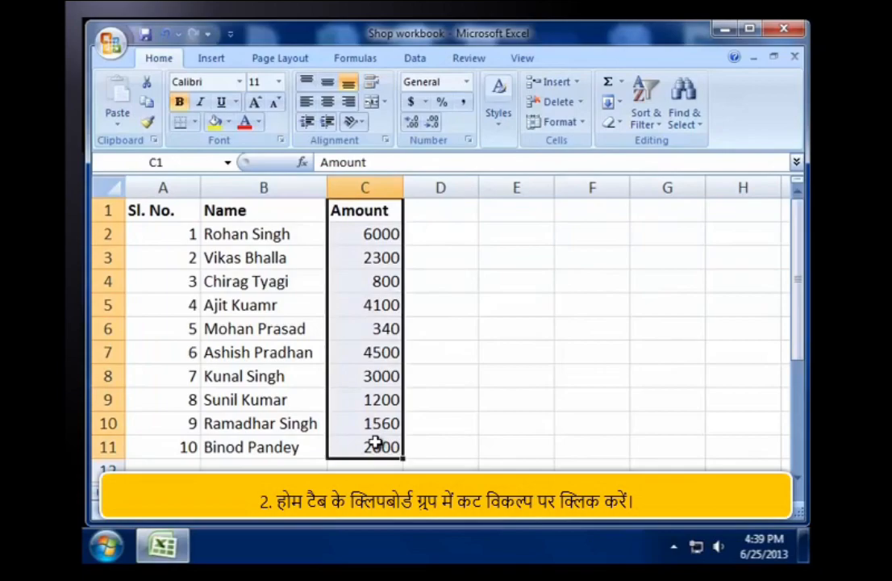
{"action": "left_click", "coordinate": [147, 84]}
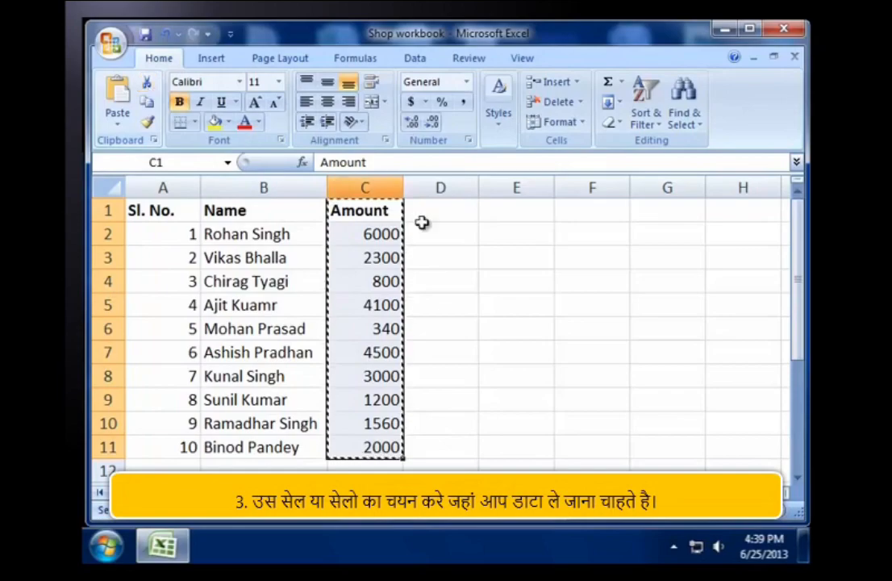
{"action": "left_click_drag", "start_coordinate": [468, 209], "coordinate": [464, 444]}
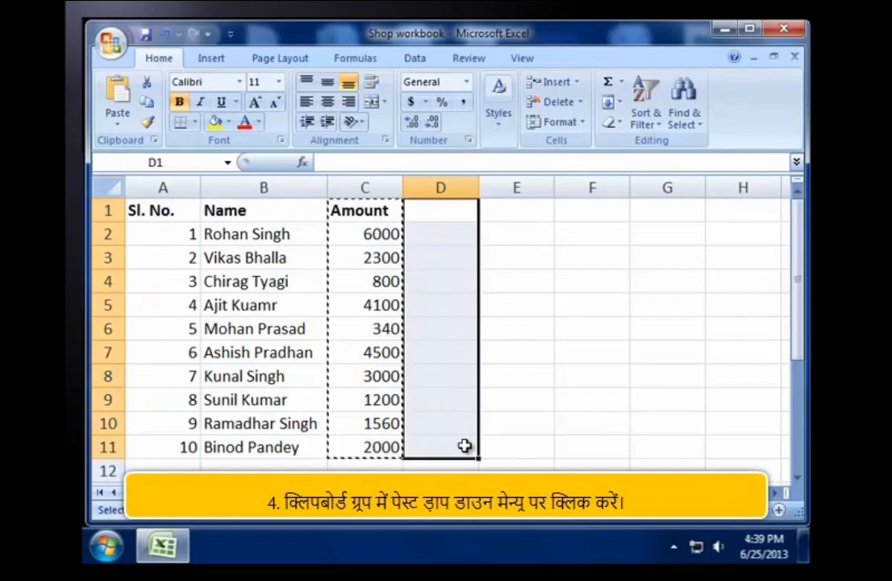
{"action": "left_click", "coordinate": [119, 132]}
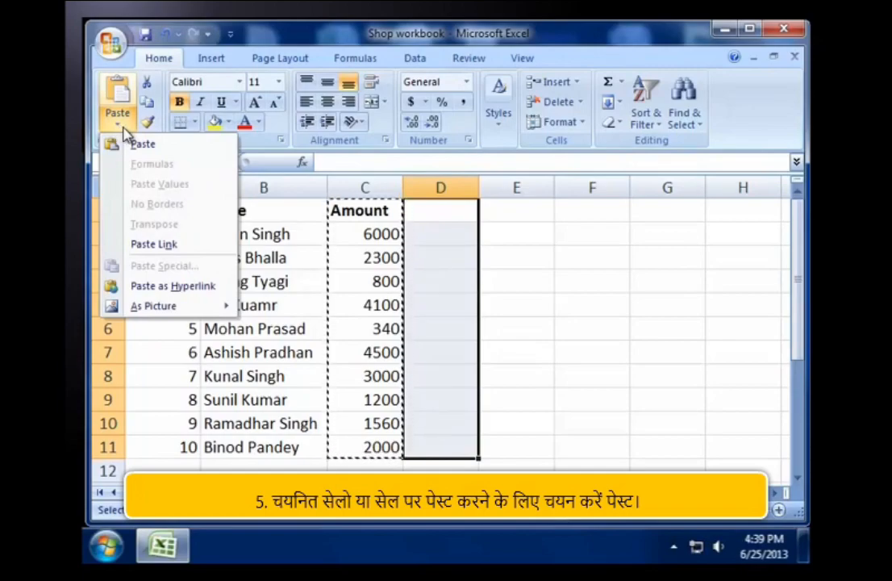
{"action": "left_click", "coordinate": [142, 143]}
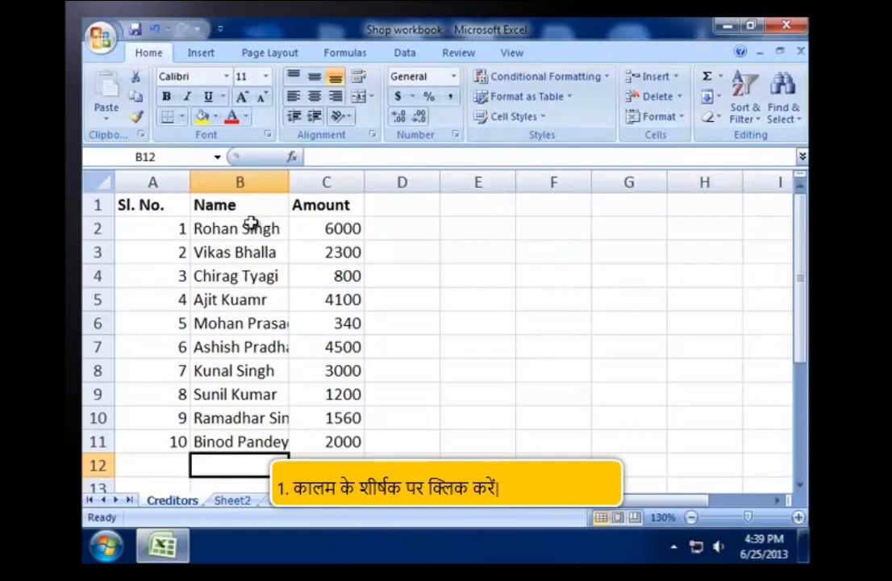
Step: Set the width of column B to 15, and undo the width change
{"action": "left_click", "coordinate": [260, 182]}
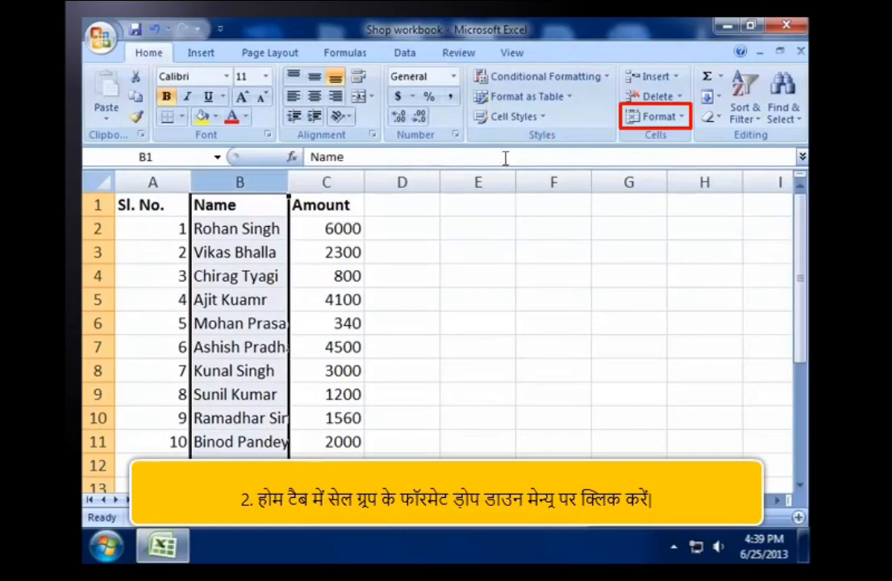
{"action": "left_click", "coordinate": [681, 119]}
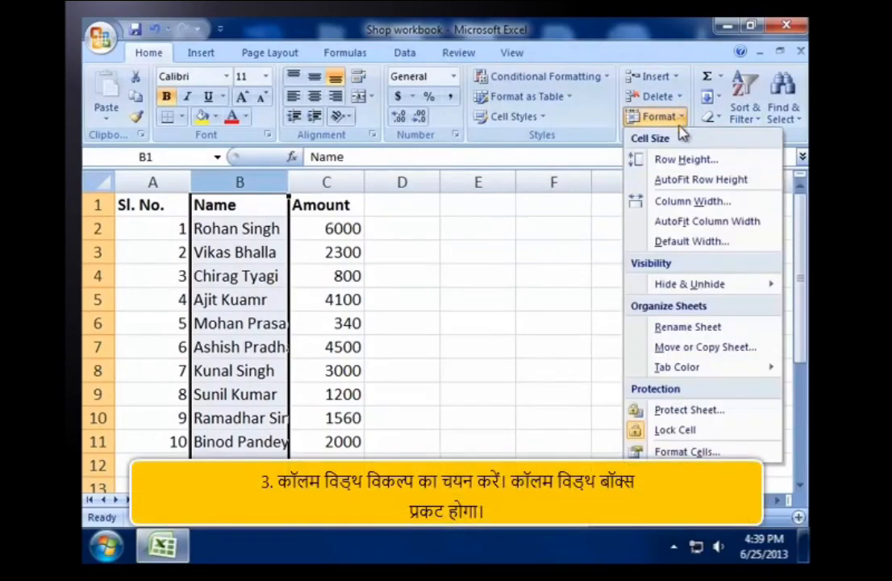
{"action": "left_click", "coordinate": [668, 203]}
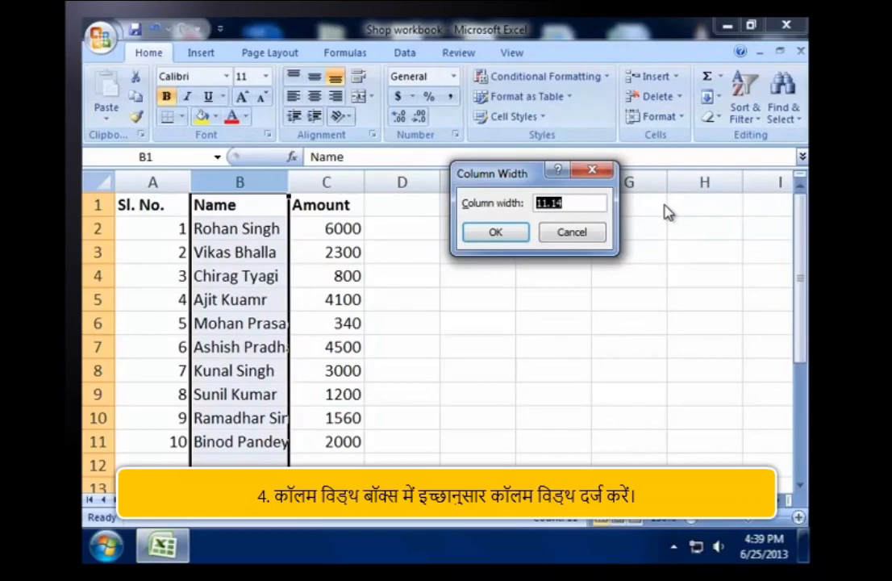
{"action": "type", "text": "15"}
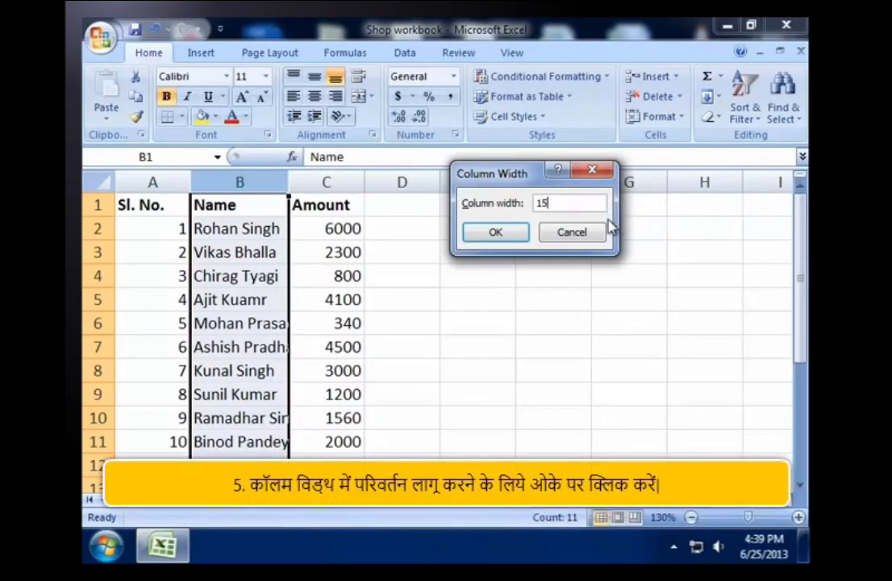
{"action": "left_click", "coordinate": [508, 235]}
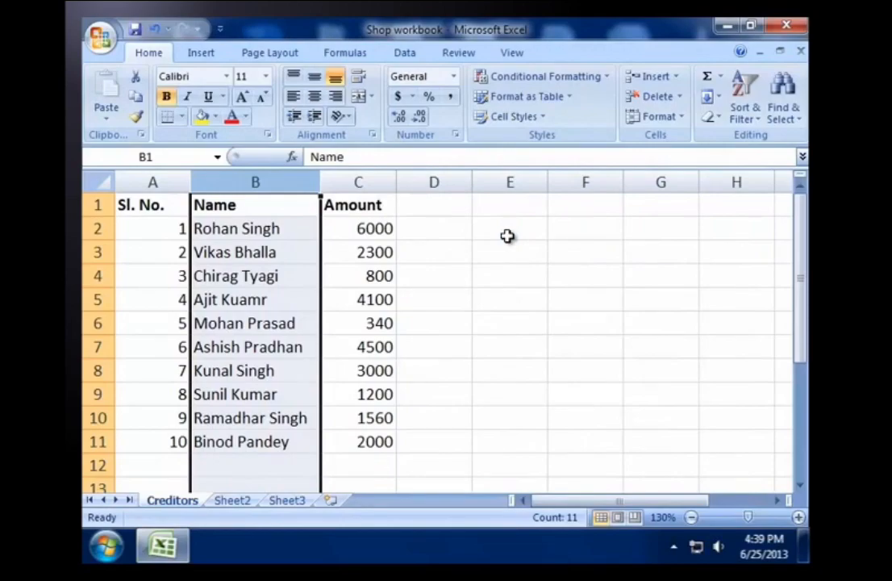
{"action": "key", "text": "ctrl+z"}
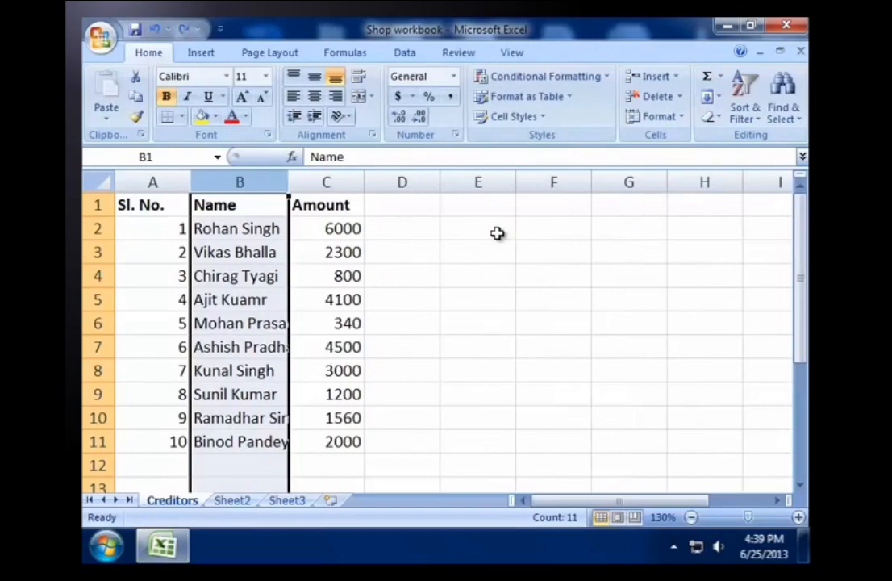
Step: Widen column B freehand to about 15.14 (111 pixels) so the full names fit, and deselect by moving to cell D8
{"action": "left_click", "coordinate": [388, 300]}
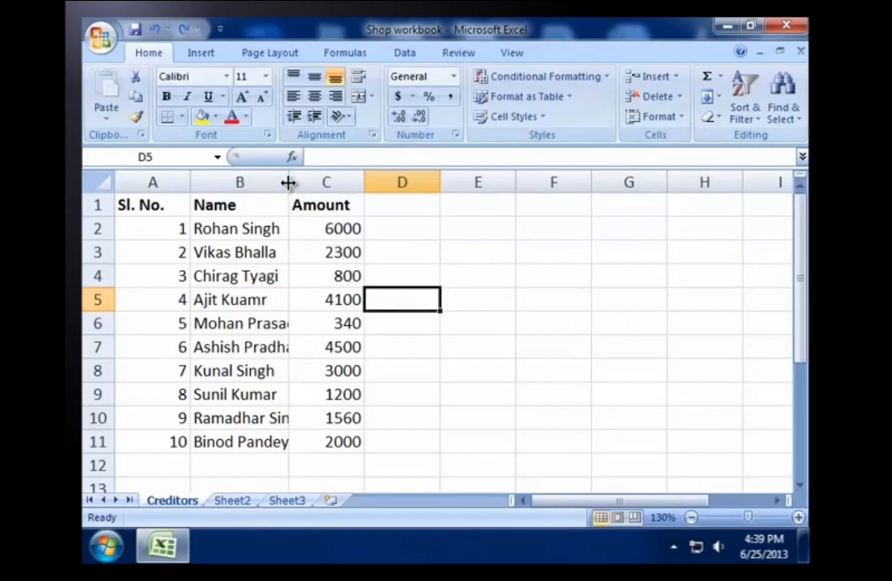
{"action": "left_click_drag", "start_coordinate": [288, 183], "coordinate": [320, 187]}
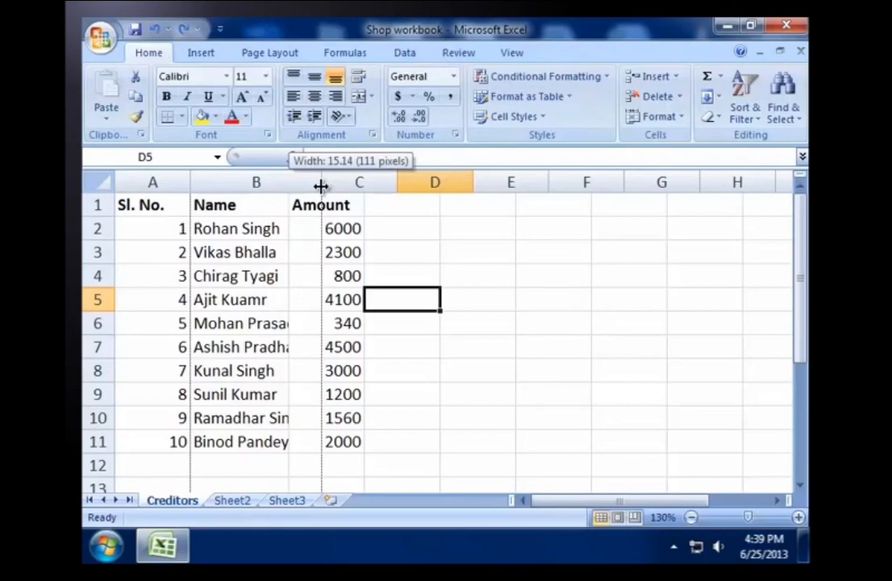
{"action": "left_click_drag", "start_coordinate": [321, 186], "coordinate": [320, 186]}
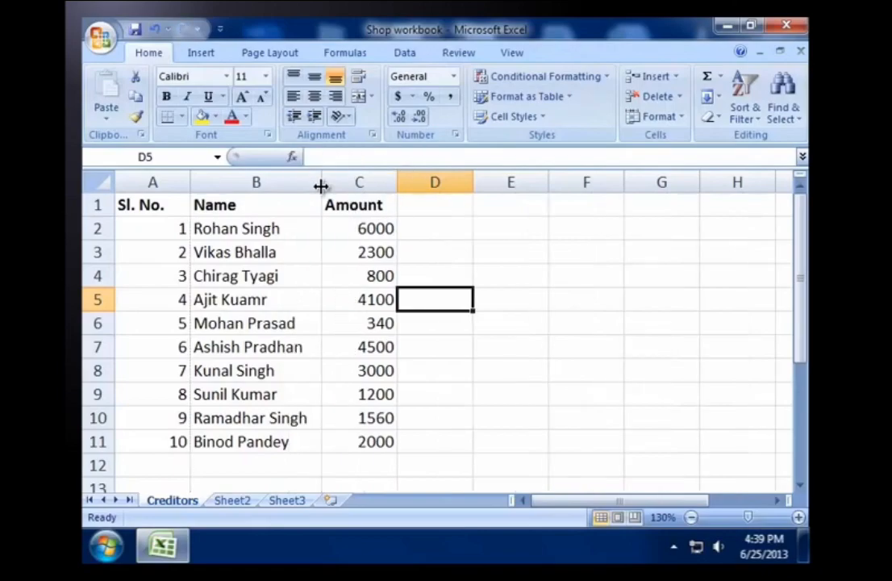
{"action": "left_click", "coordinate": [436, 376]}
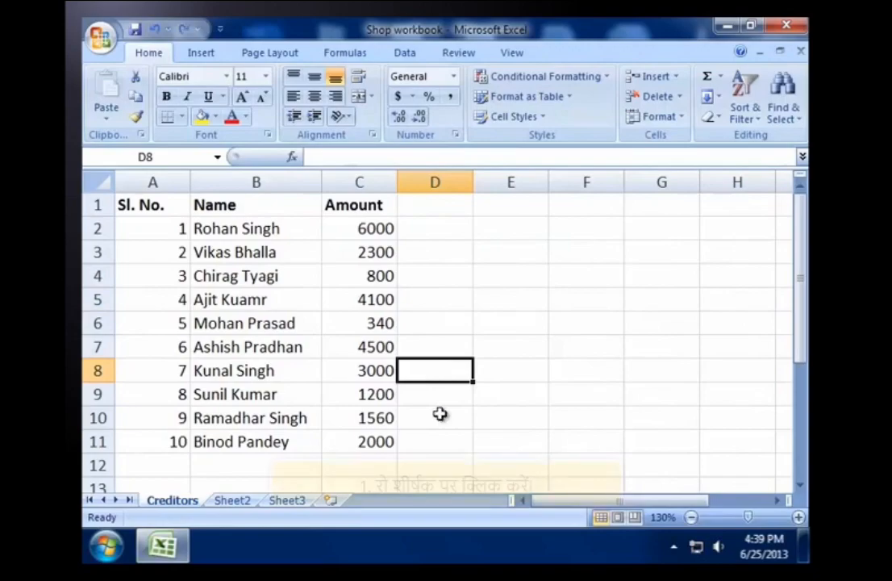
Step: Set the height of row 2 to 20, and deselect the row by moving to another cell
{"action": "left_click", "coordinate": [93, 229]}
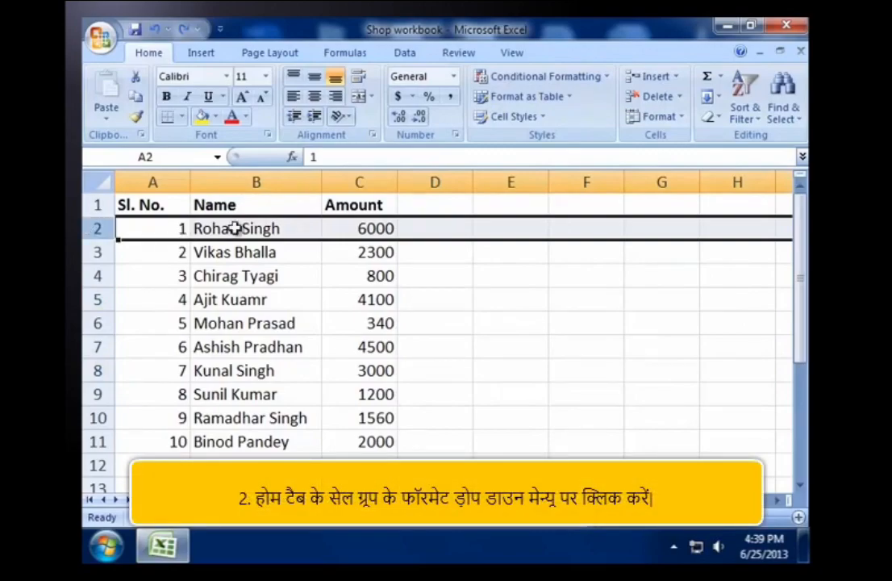
{"action": "left_click", "coordinate": [676, 118]}
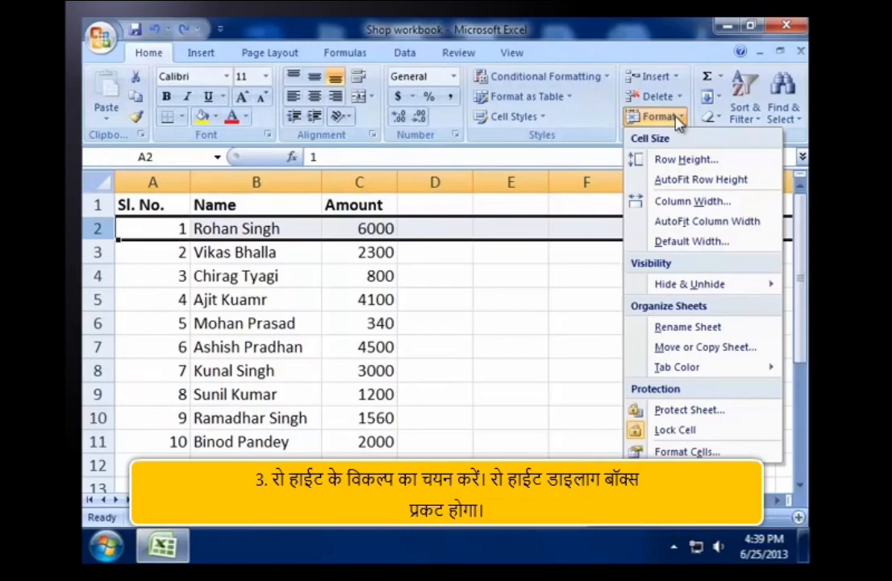
{"action": "left_click", "coordinate": [673, 159]}
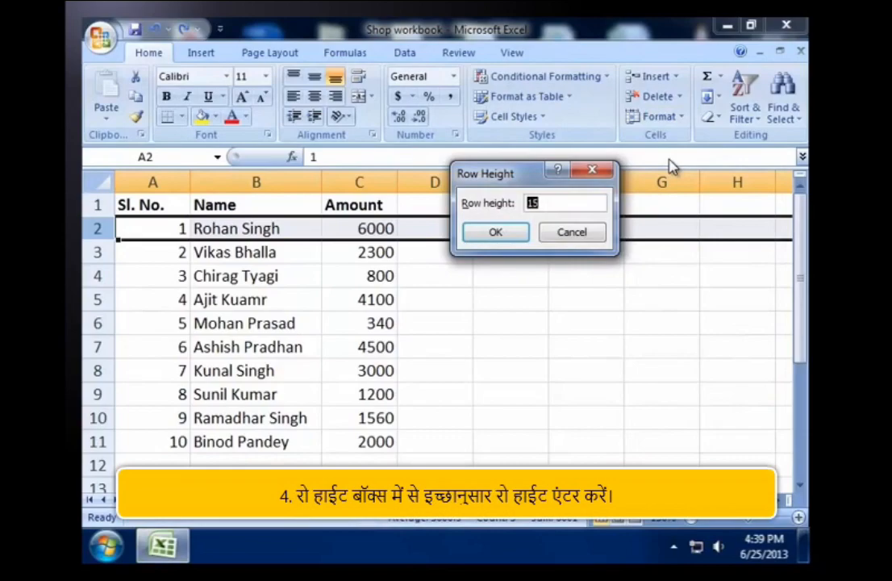
{"action": "type", "text": "20"}
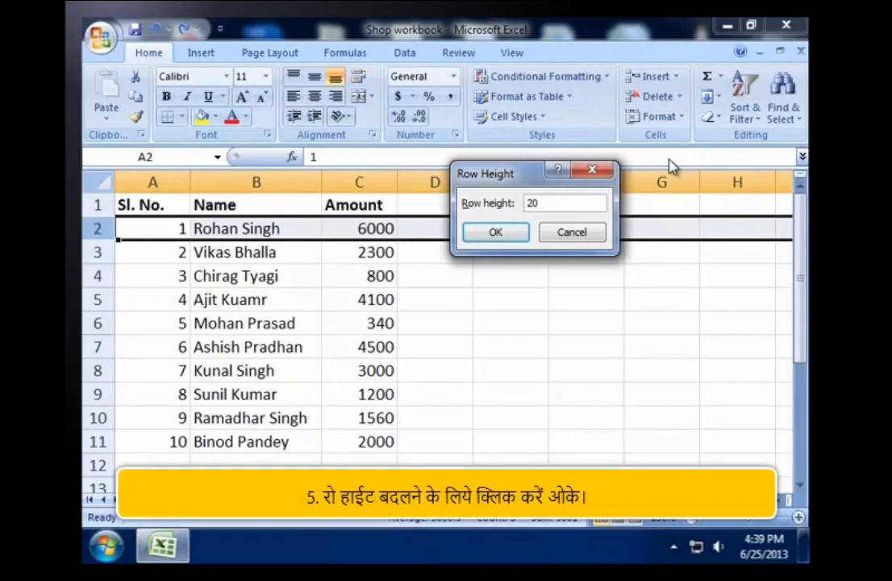
{"action": "left_click", "coordinate": [508, 233]}
{"action": "left_click", "coordinate": [433, 452]}
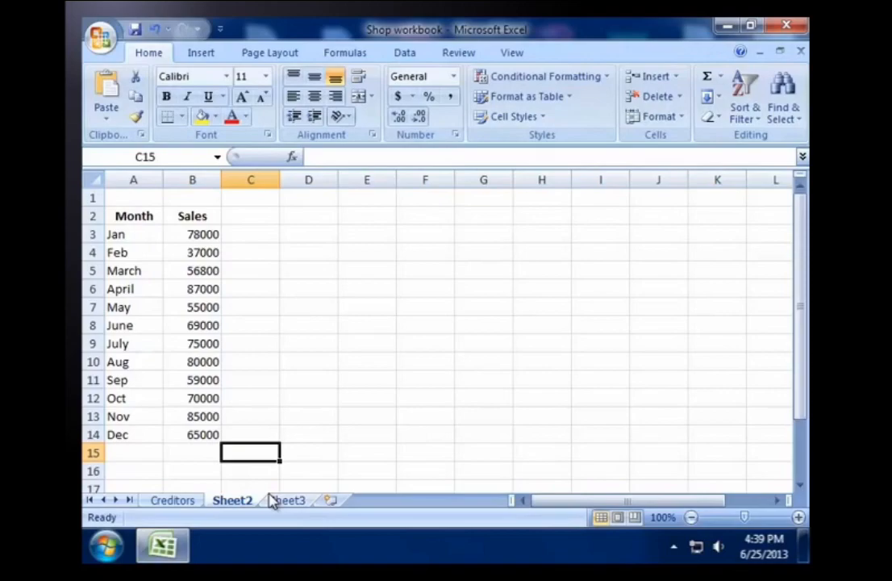
Step: Insert a 2-D stacked column chart from the Month and Sales data in A2:B14, and look through its layout and format options
{"action": "left_click_drag", "start_coordinate": [129, 213], "coordinate": [186, 431]}
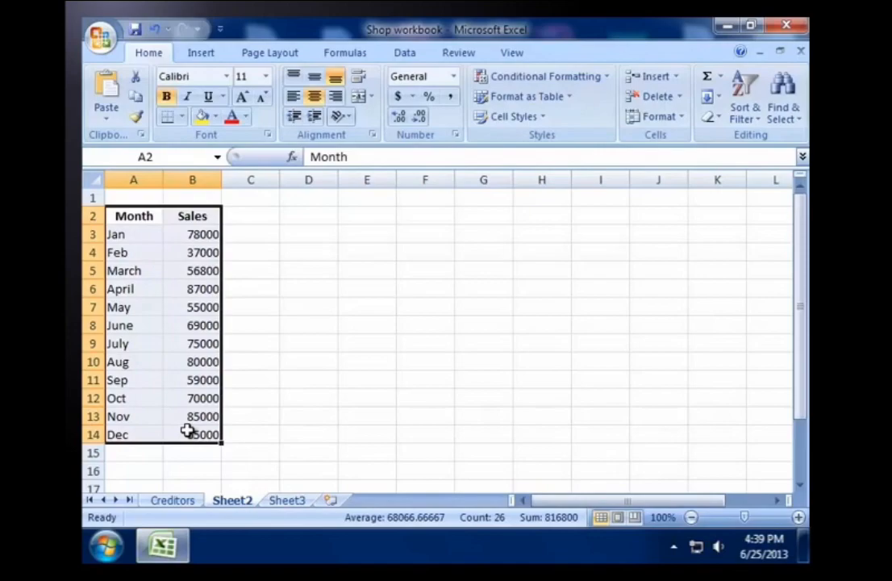
{"action": "left_click", "coordinate": [198, 54]}
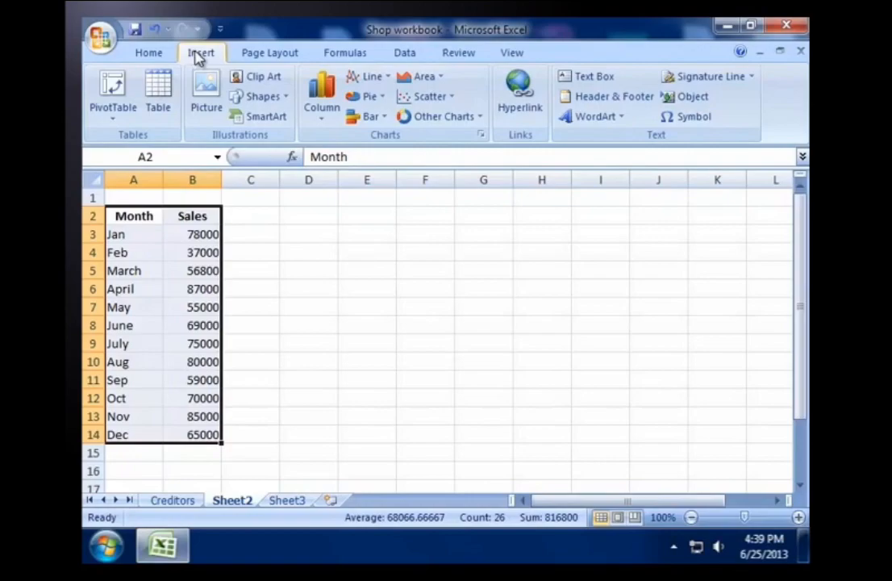
{"action": "left_click", "coordinate": [323, 100]}
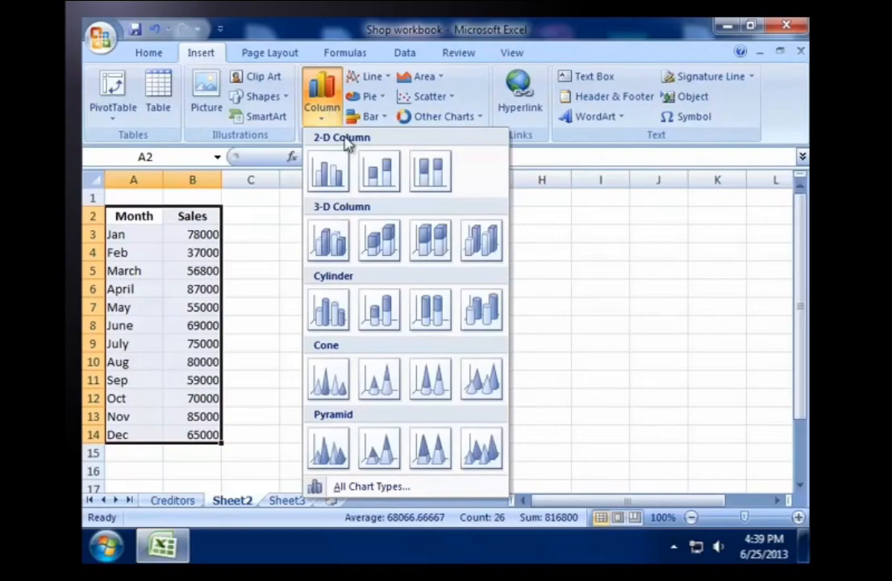
{"action": "left_click", "coordinate": [376, 171]}
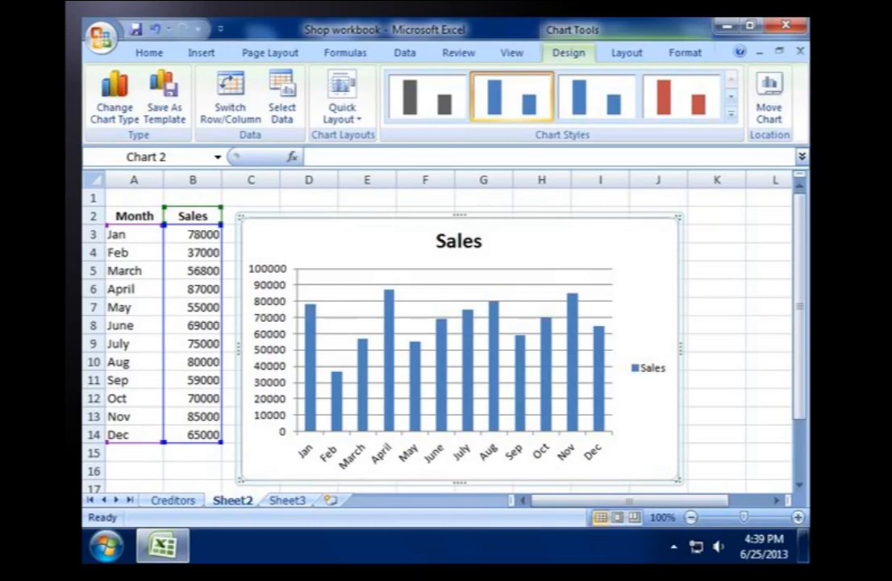
{"action": "left_click", "coordinate": [626, 53]}
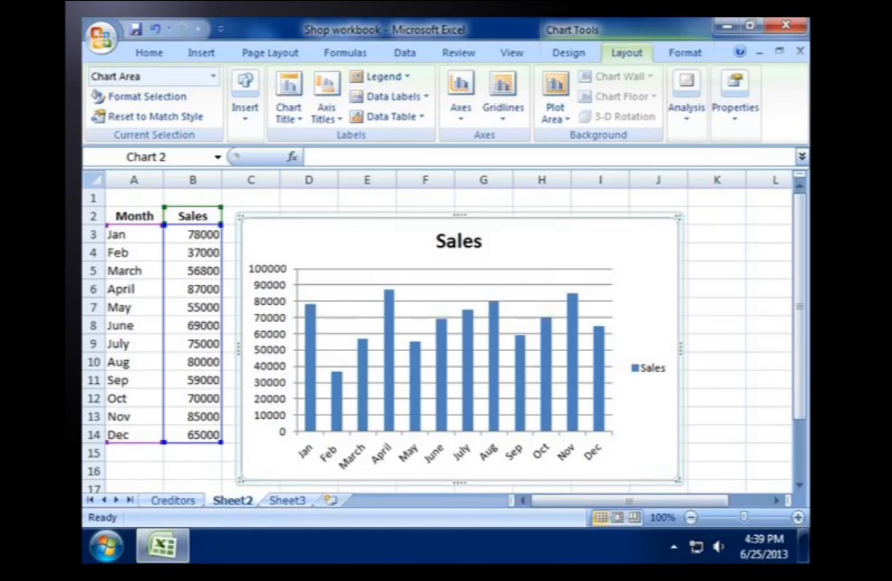
{"action": "left_click", "coordinate": [684, 53]}
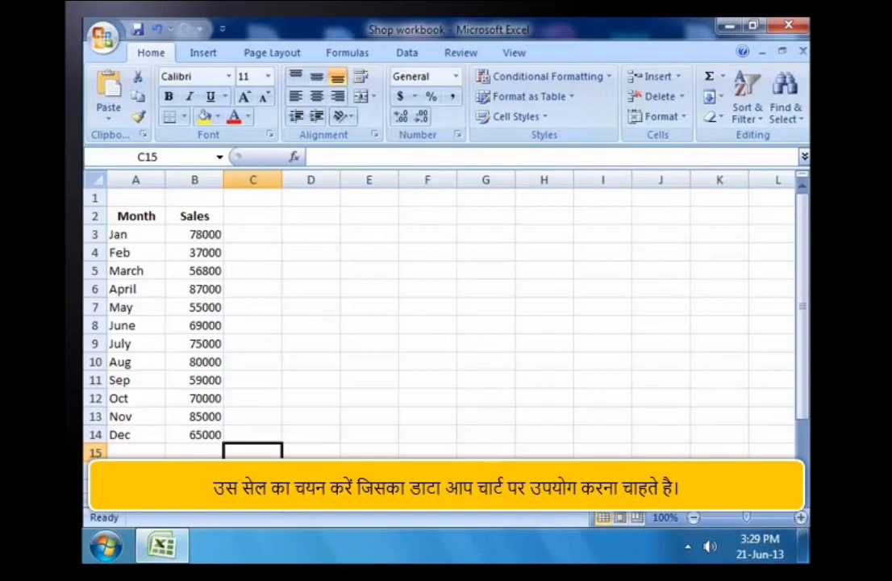
Step: Create an embedded 2-D stacked column chart of monthly sales on Sheet2 from the range A2:B14
{"action": "left_click_drag", "start_coordinate": [129, 216], "coordinate": [188, 432]}
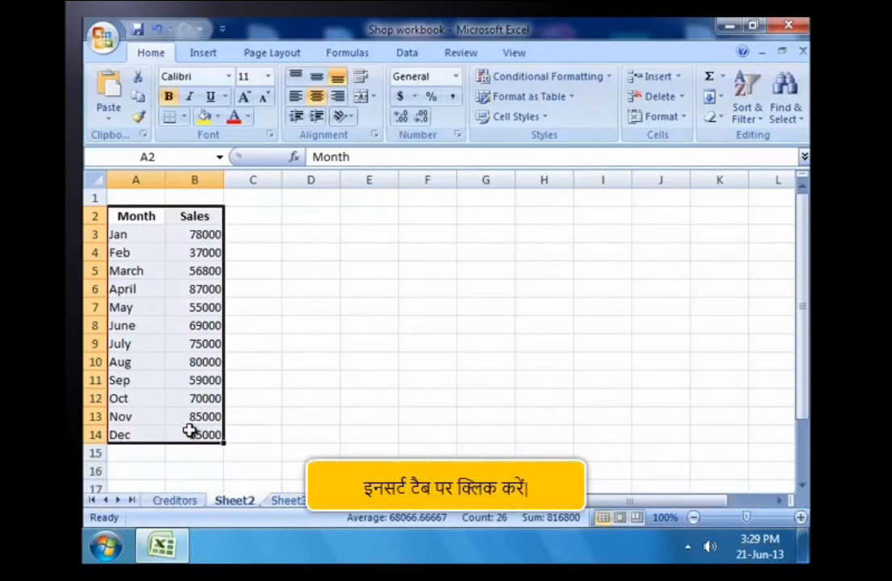
{"action": "left_click", "coordinate": [199, 54]}
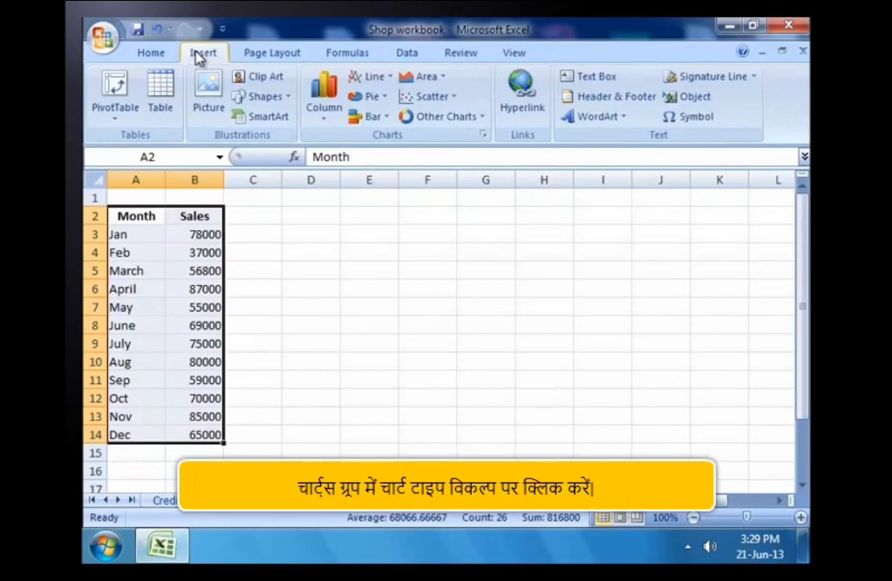
{"action": "left_click", "coordinate": [330, 111]}
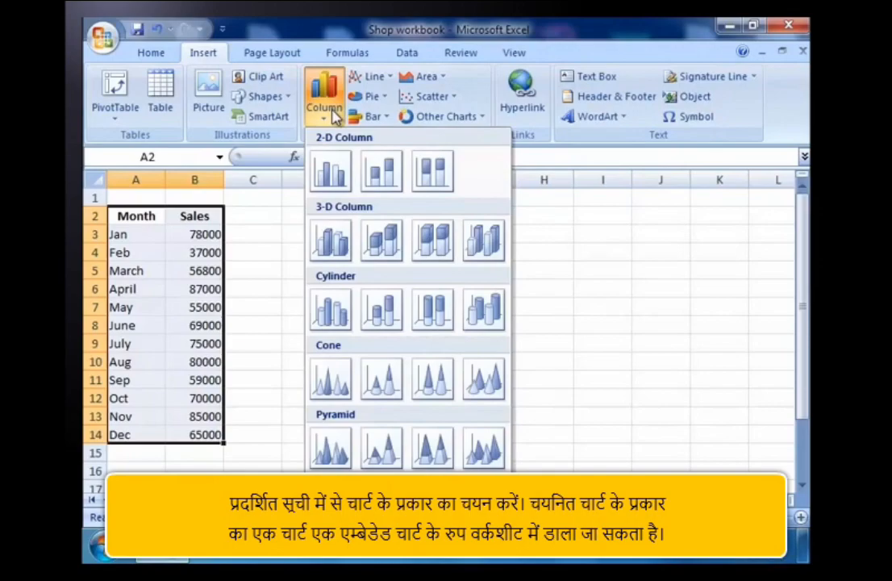
{"action": "left_click", "coordinate": [380, 172]}
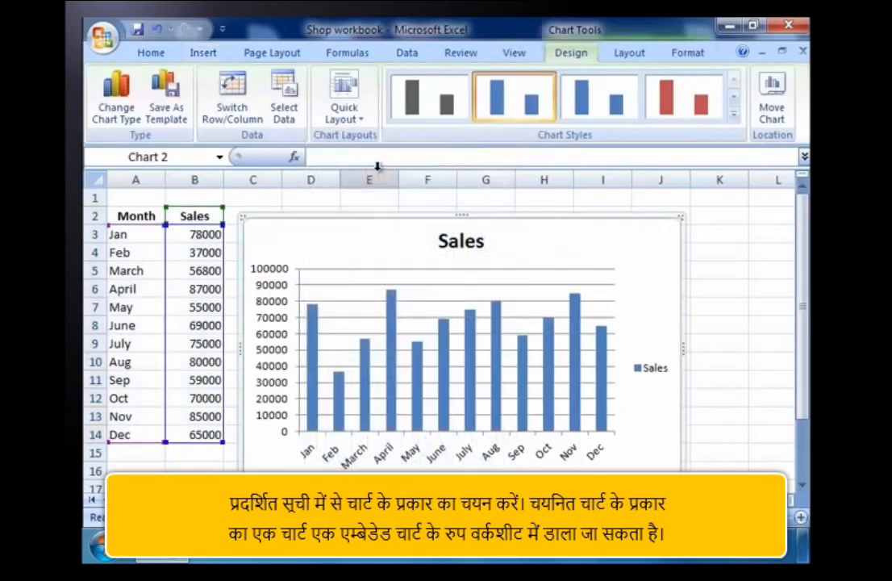